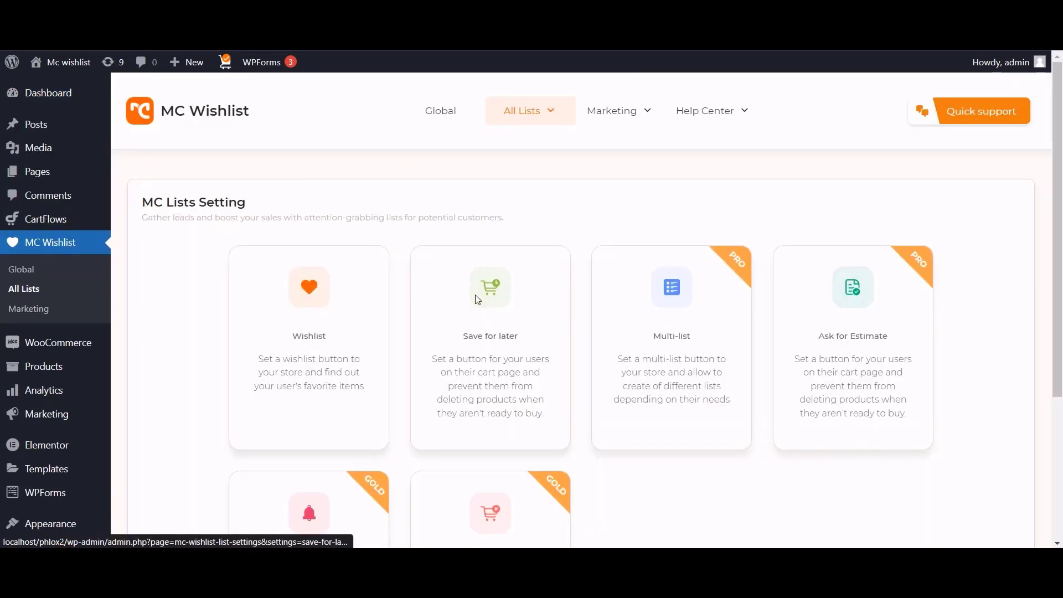
Open the Save for later card from MC Wishlist's All Lists page.
click(478, 300)
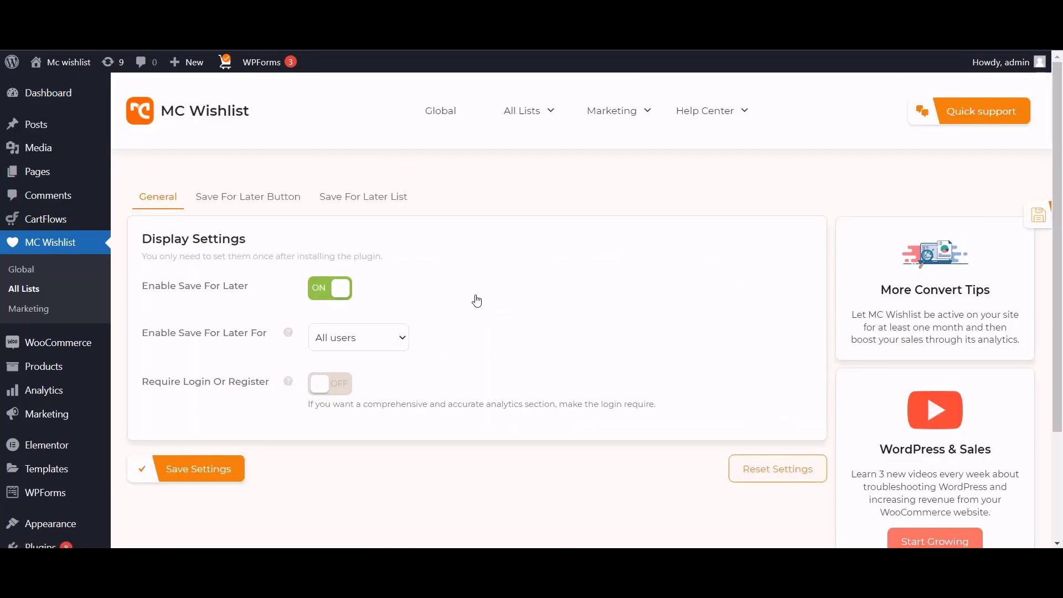
On the Save For Later Button tab, set Button Position to Next to remove icon and save.
click(259, 199)
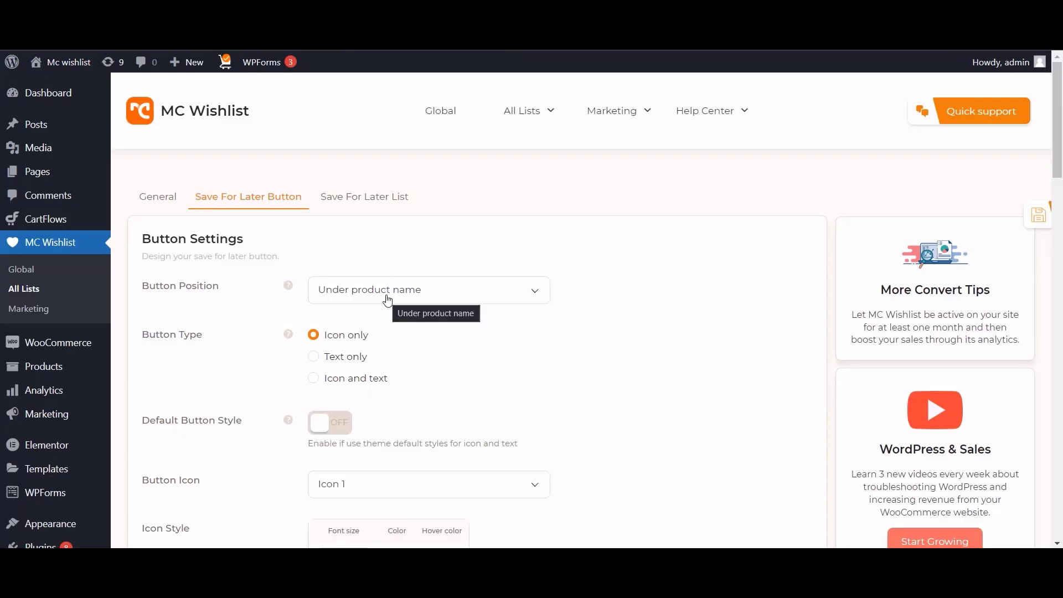
click(388, 296)
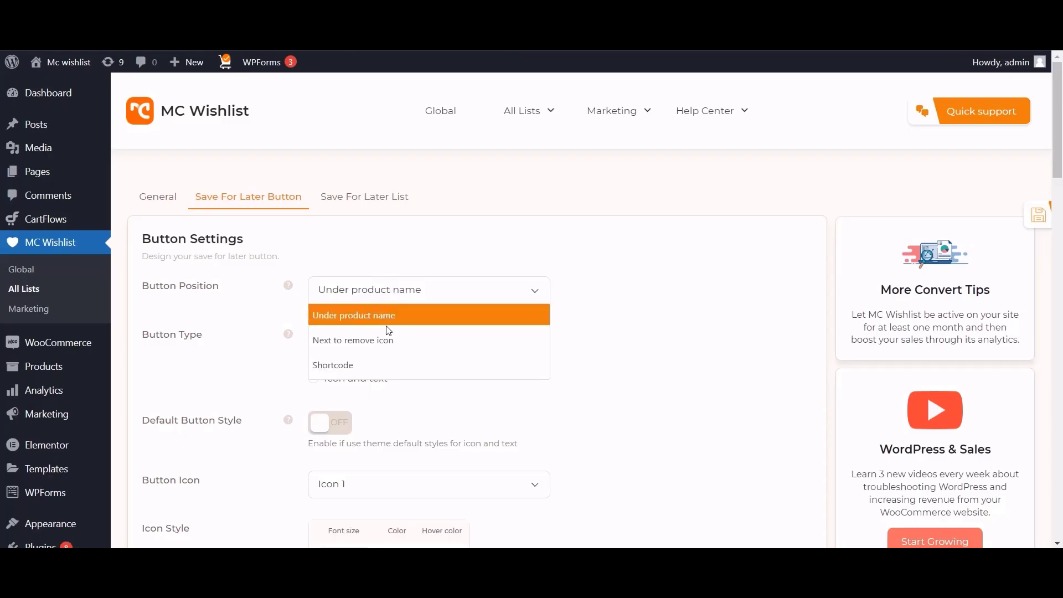
click(387, 339)
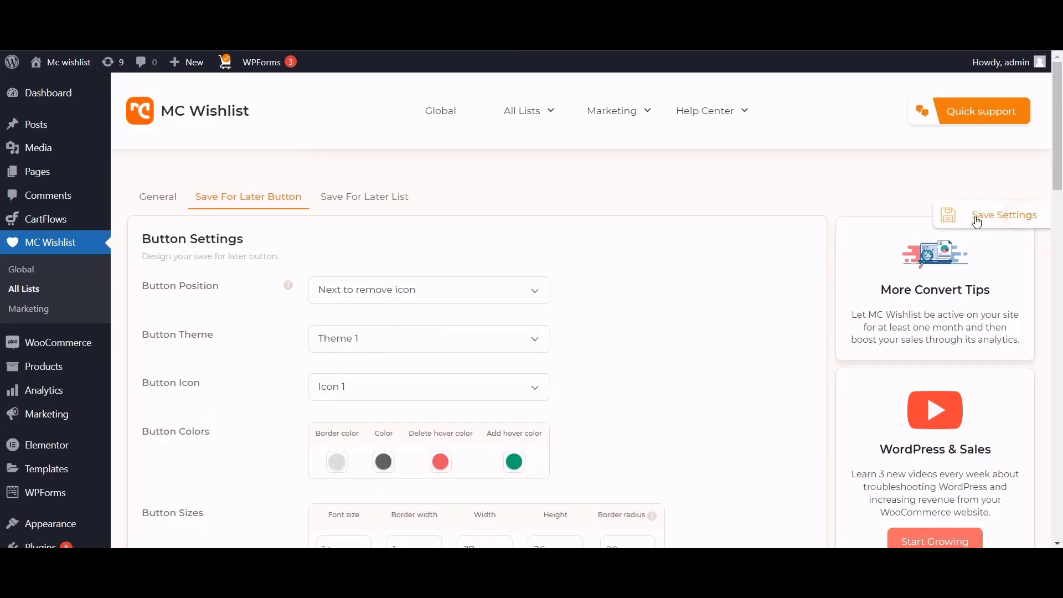
click(977, 219)
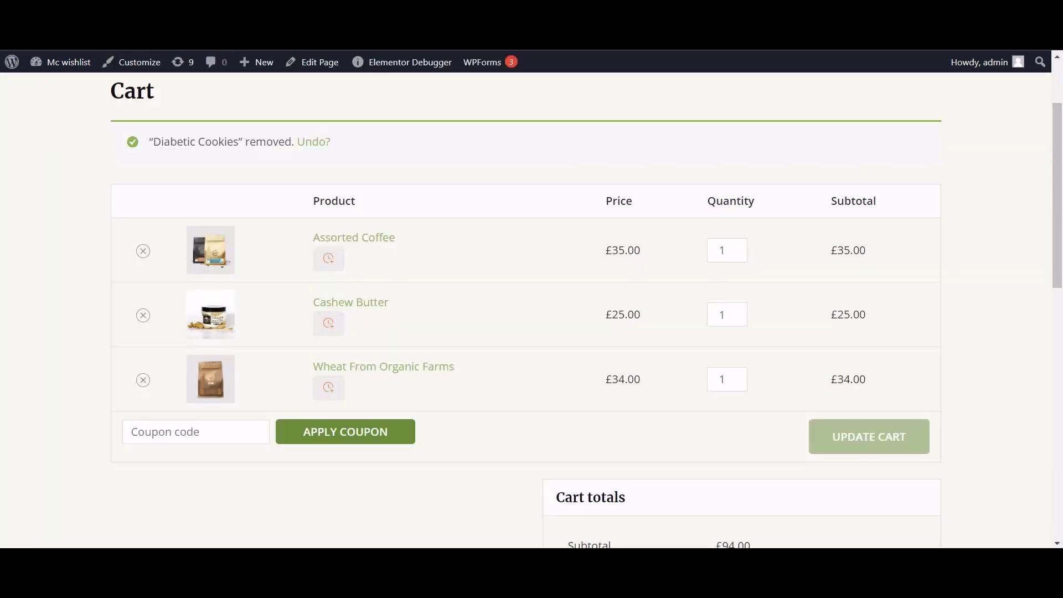
Preview the cart, then change Button Position to Under product name.
key(F5)
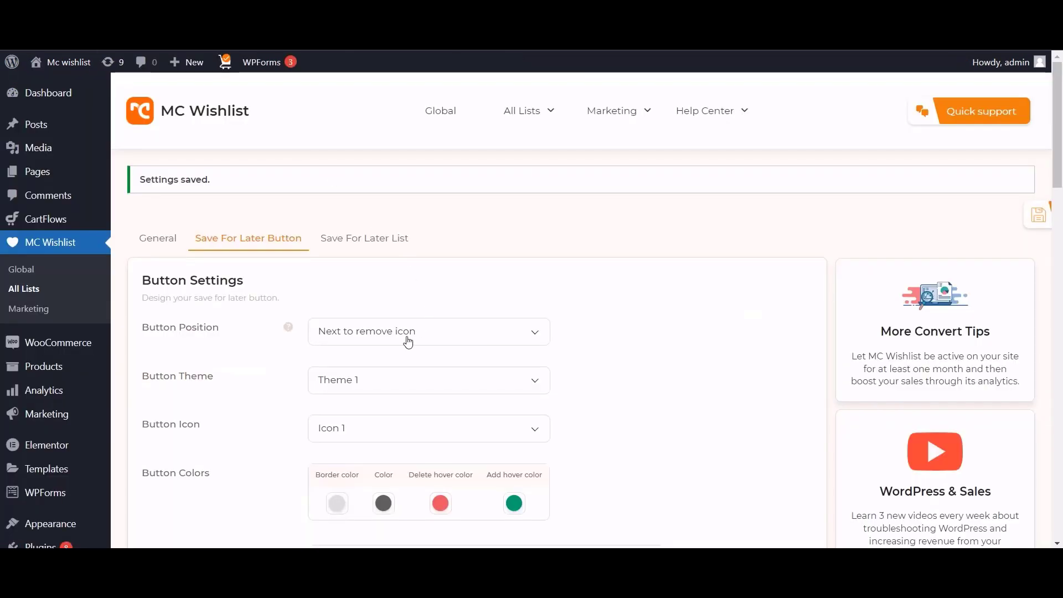
click(407, 339)
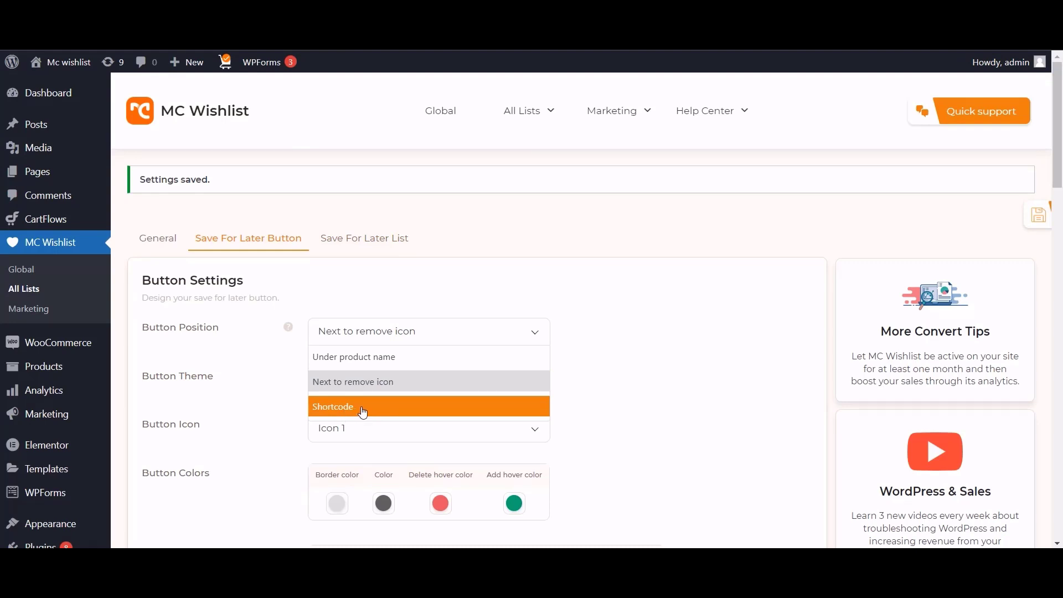
click(355, 357)
scroll(599, 309, down, 1)
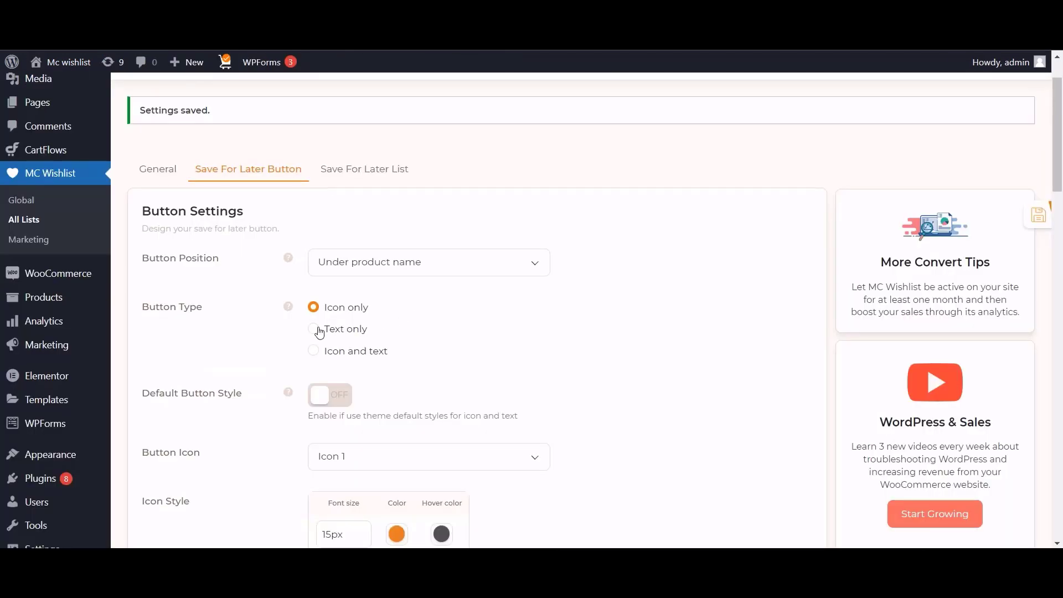
Try Button Type Text only, then switch to Icon and text and preview the cart.
click(320, 332)
click(1038, 216)
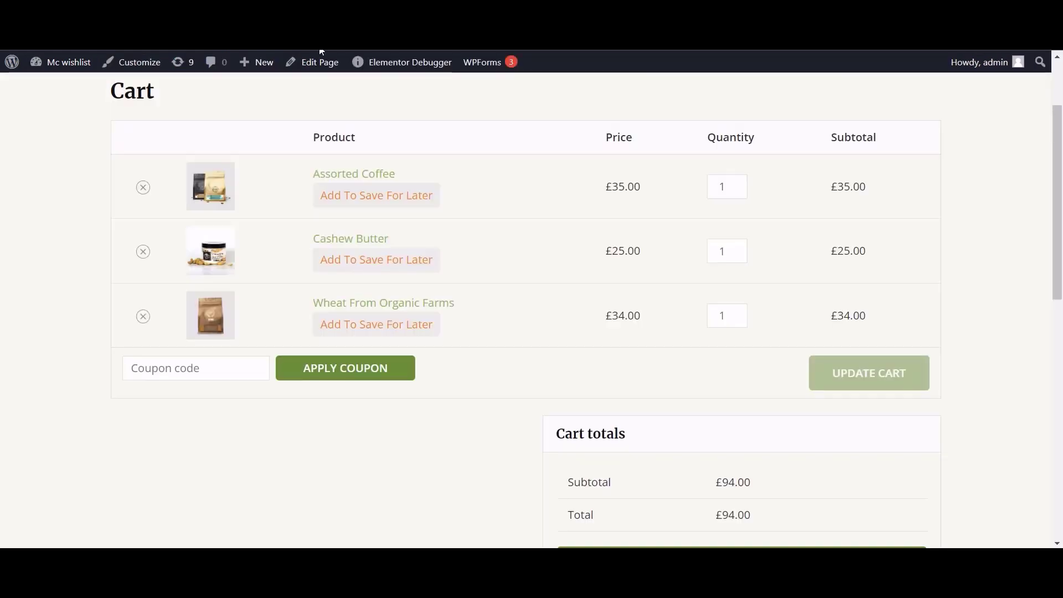
click(351, 204)
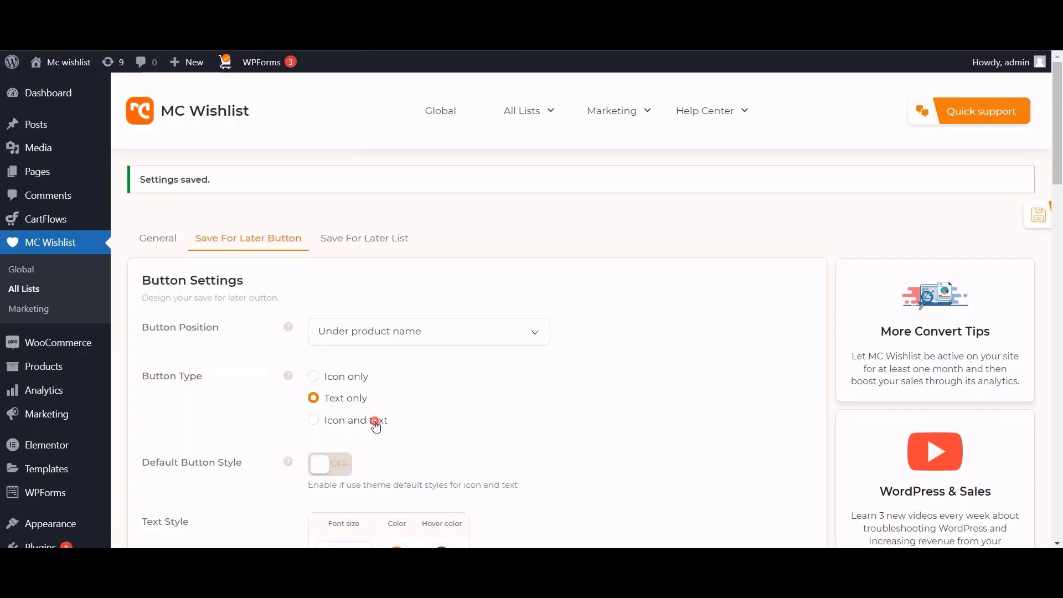
click(376, 422)
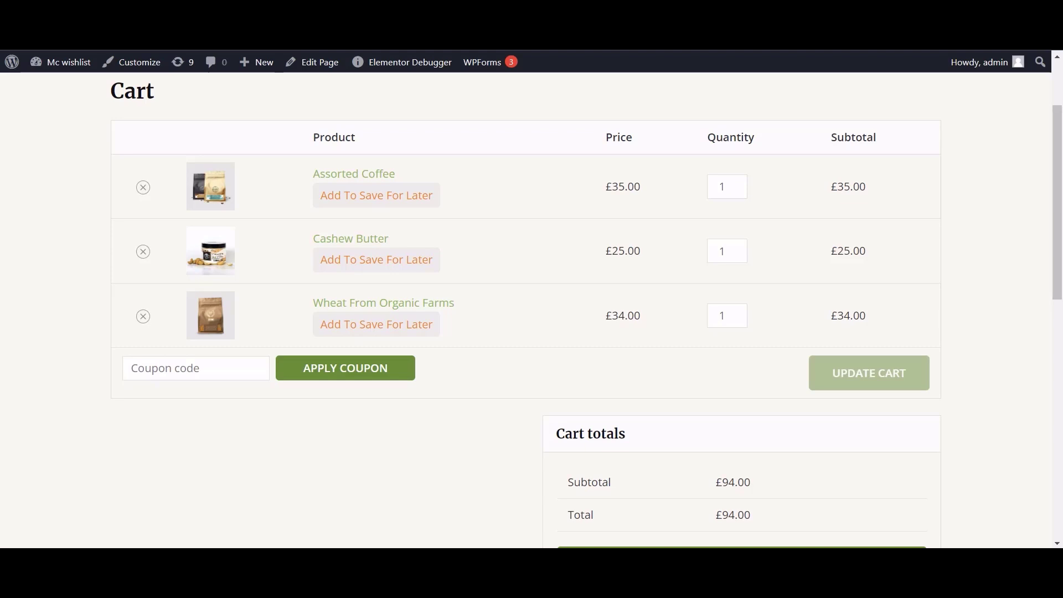
key(F5)
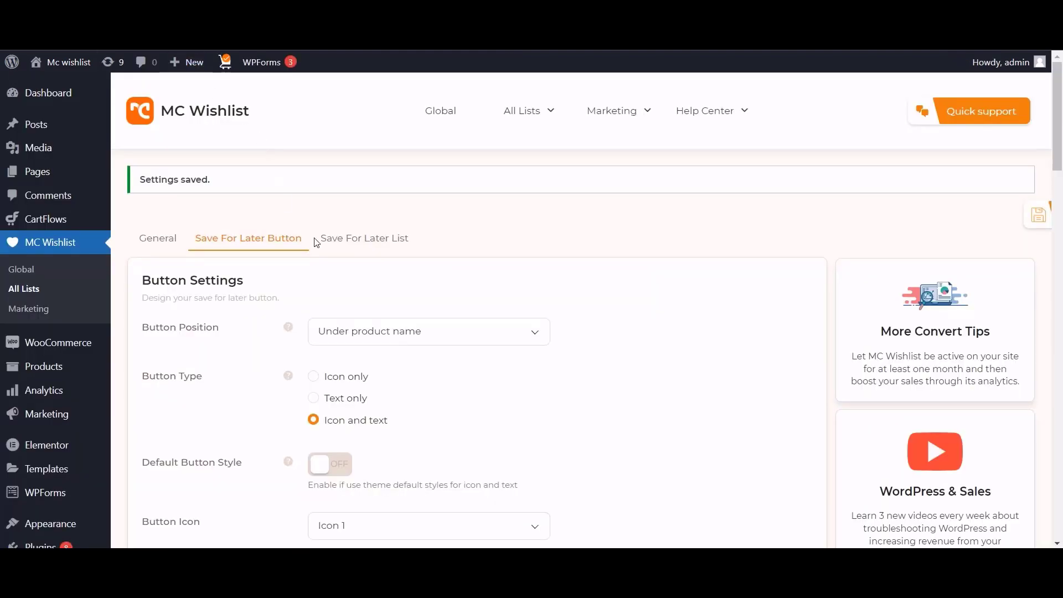
scroll(486, 371, down, 1)
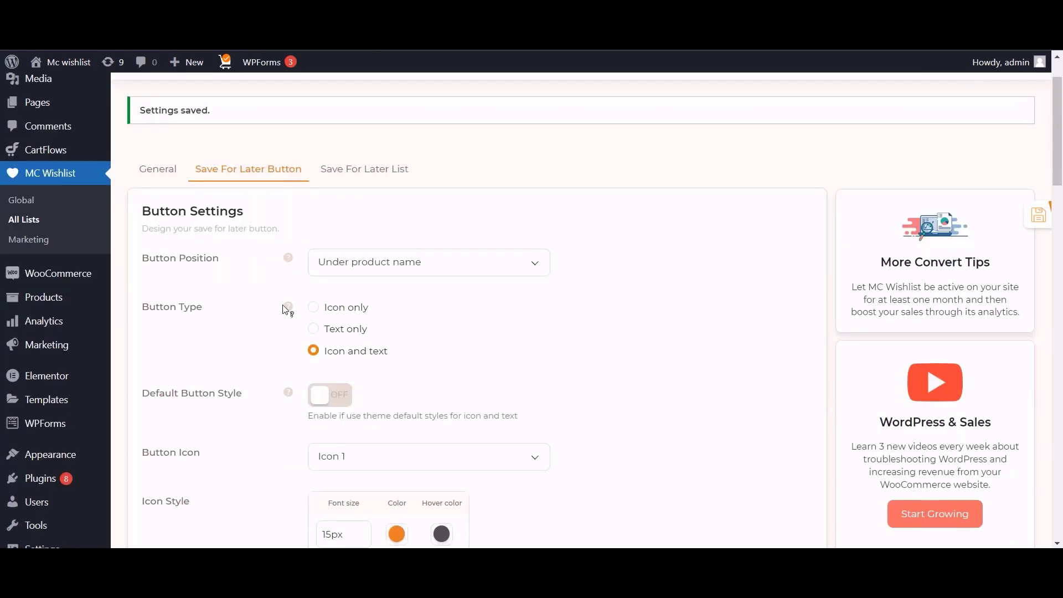
Set Button Type to Icon only, preview Default Button Style on the cart, then turn it off.
click(314, 307)
scroll(480, 330, down, 1)
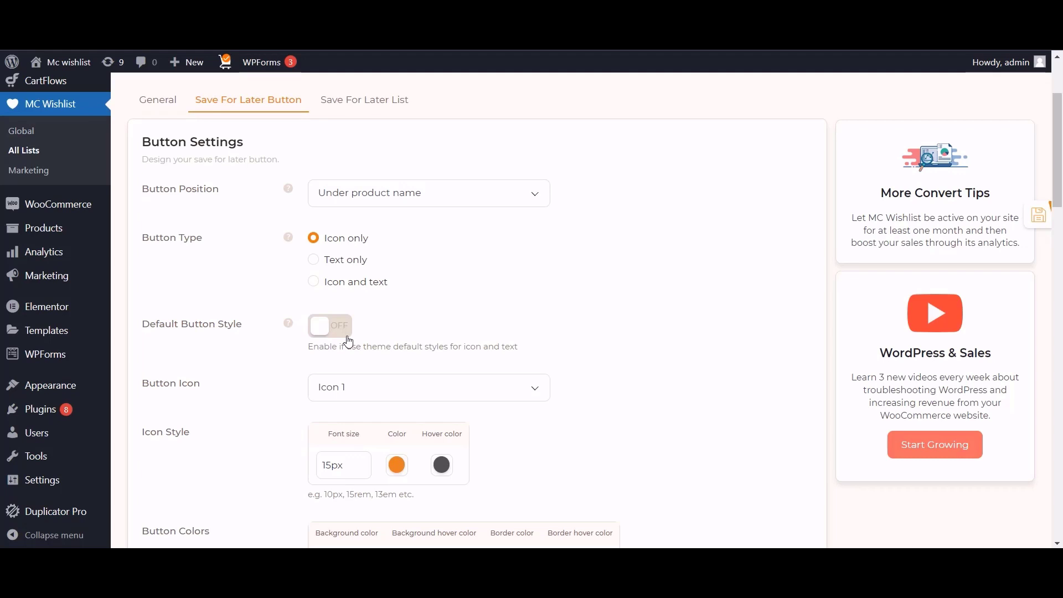
click(348, 335)
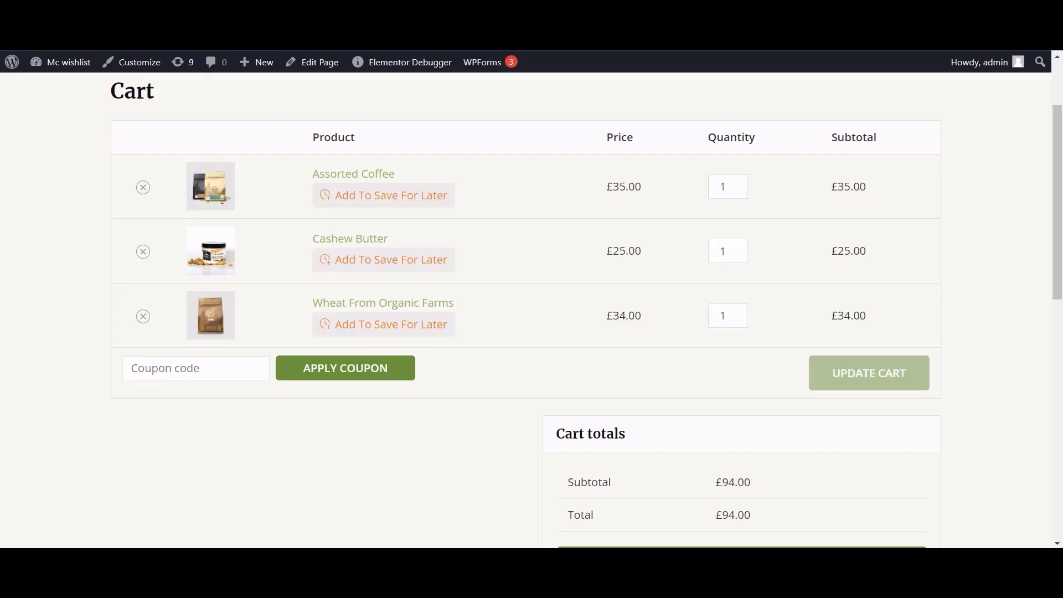
key(F5)
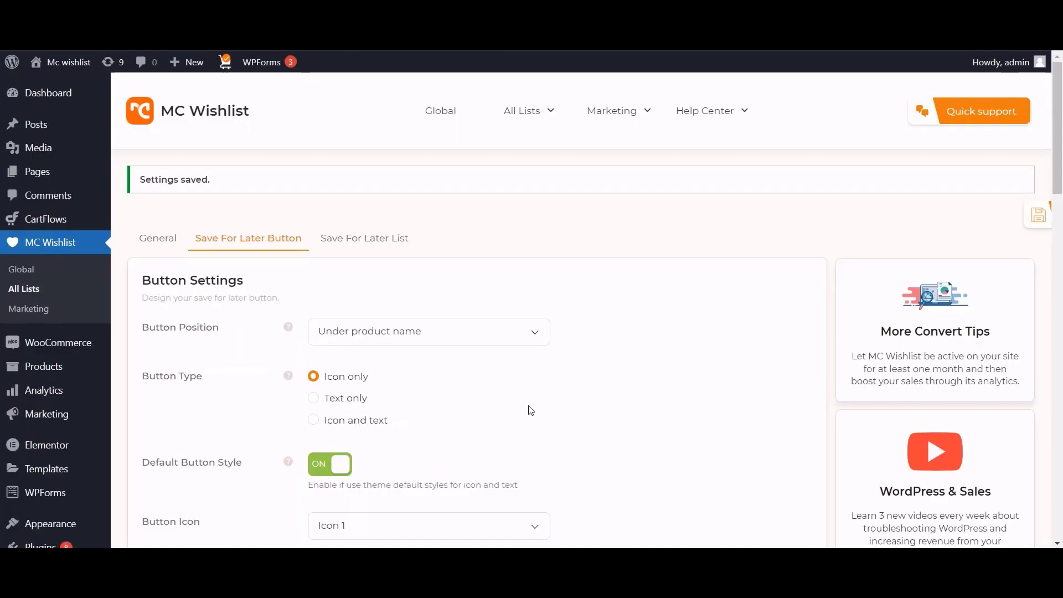
scroll(526, 409, down, 3)
click(334, 326)
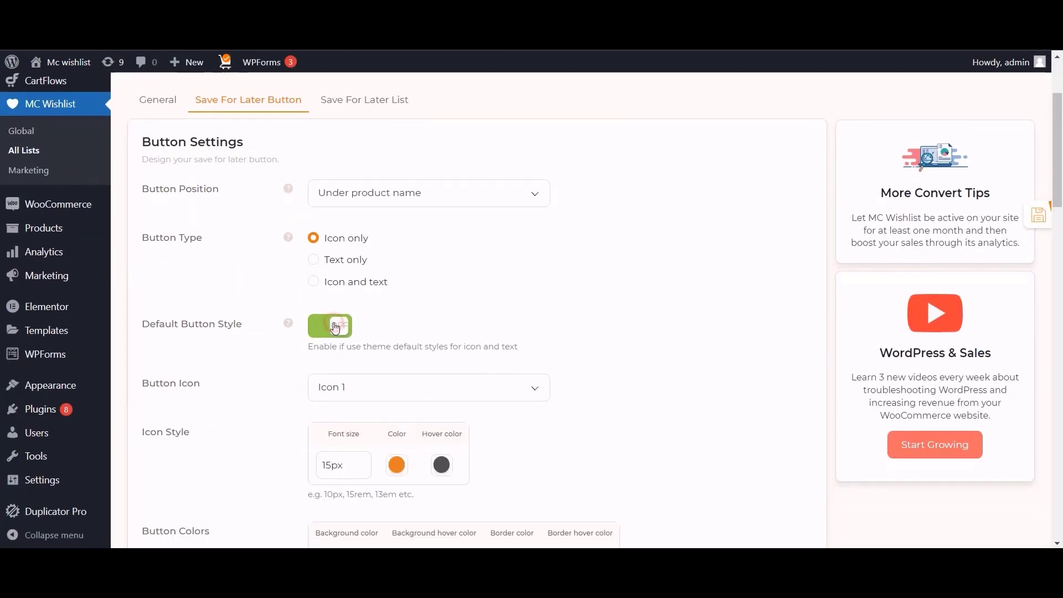
scroll(524, 300, down, 1)
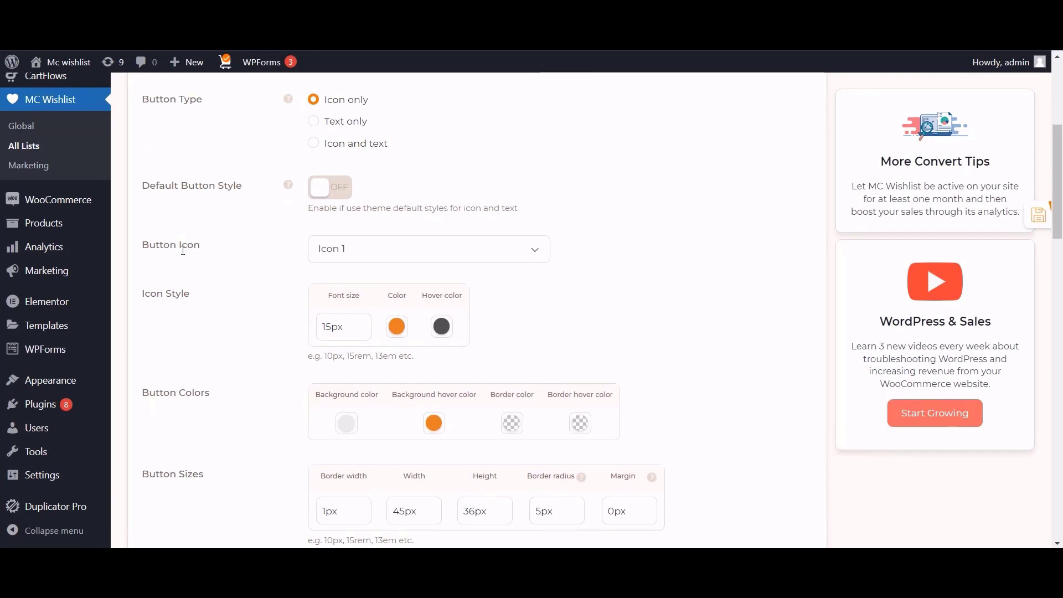
Choose Icon 3 as the button icon, save, and browse the other icon options.
click(334, 259)
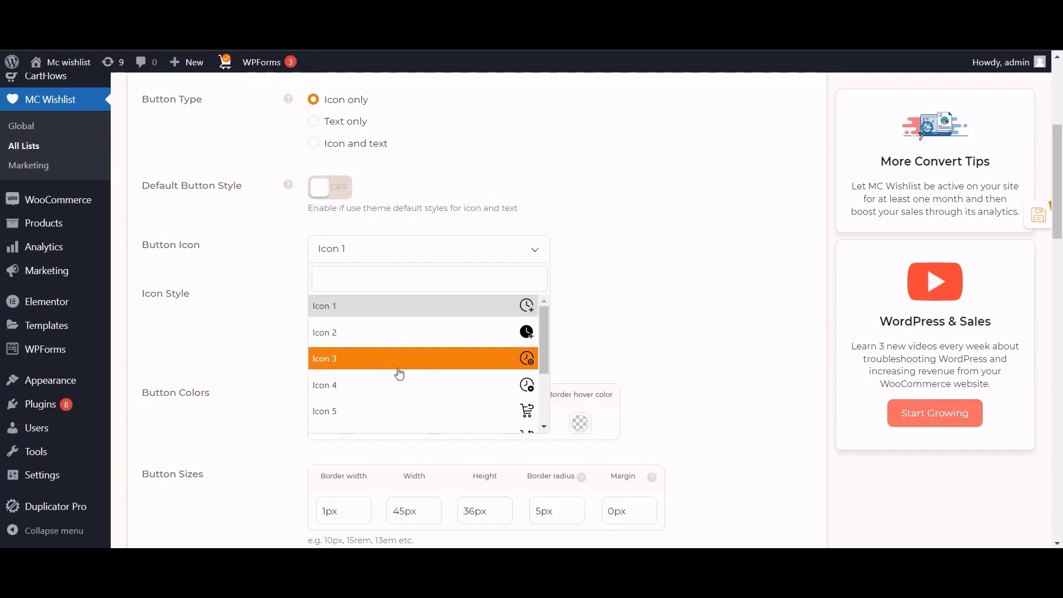
click(408, 366)
click(1036, 215)
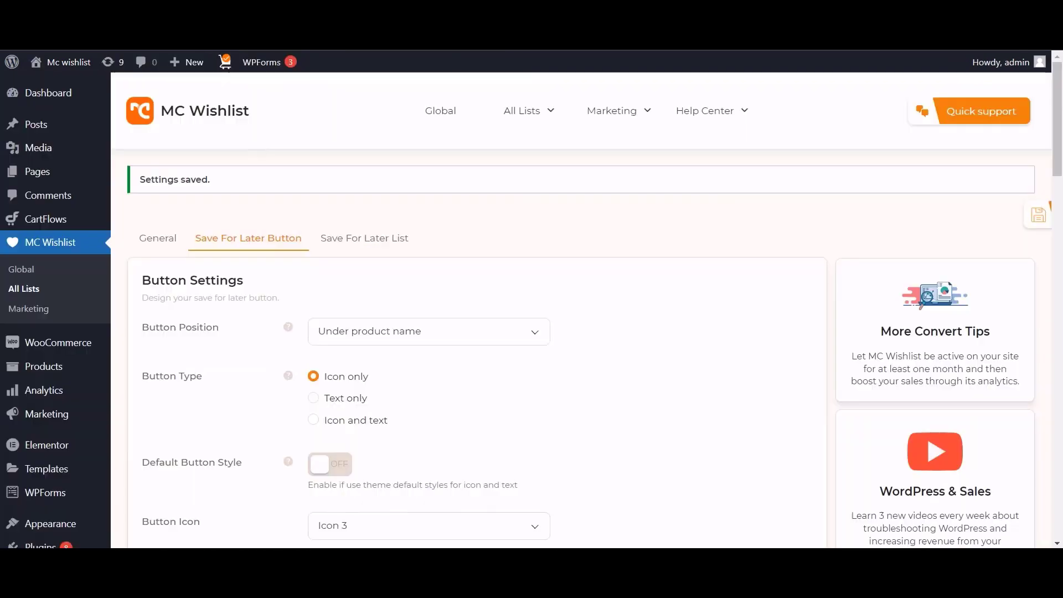
scroll(375, 387, down, 3)
click(375, 387)
scroll(510, 284, down, 2)
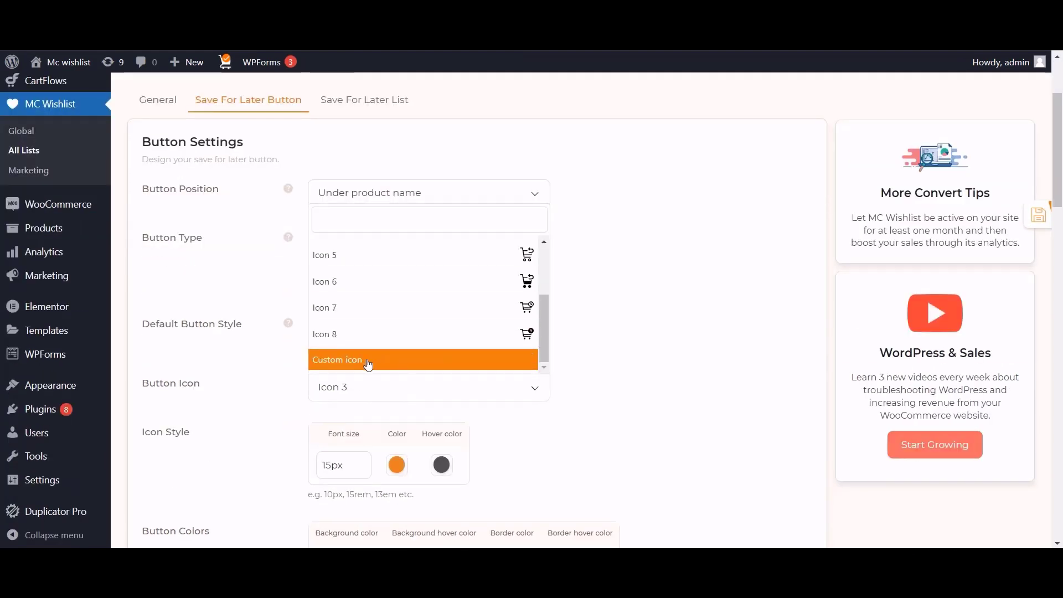
scroll(563, 342, down, 3)
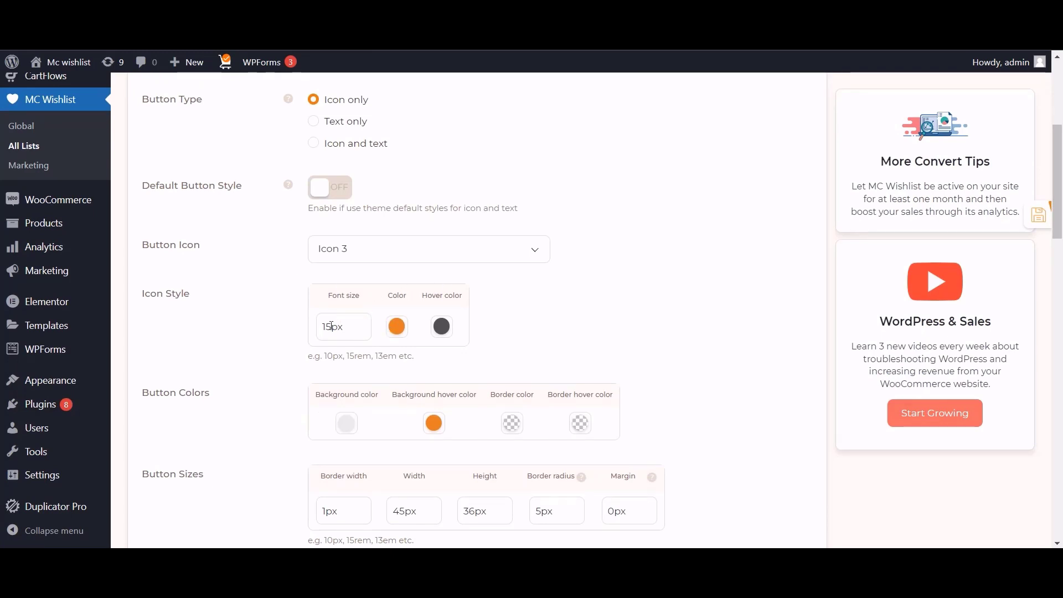
Set the icon font size to 16px with white icon and hover colours, and save.
drag(331, 326, 308, 342)
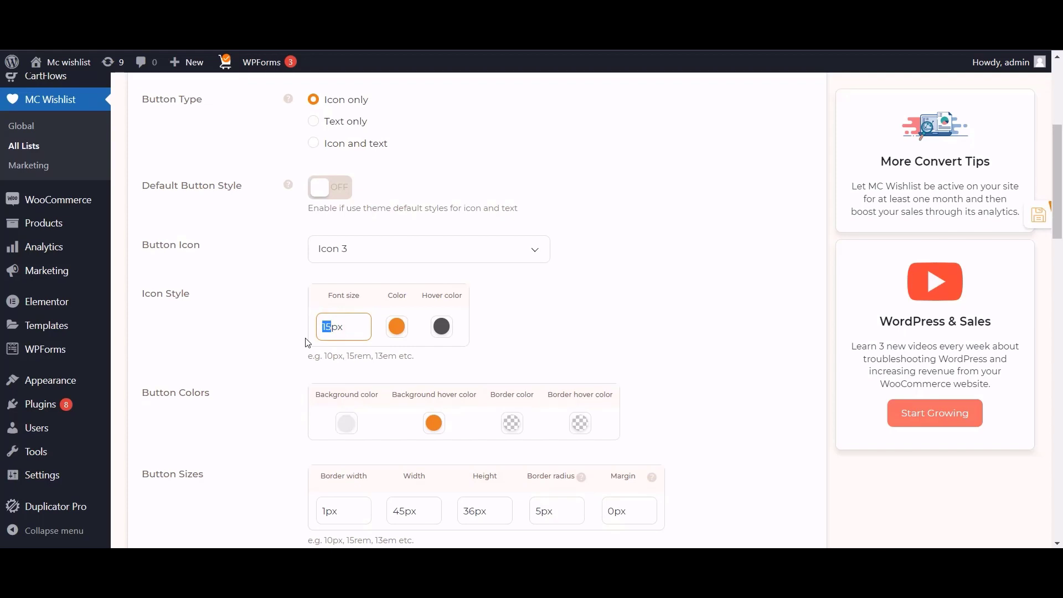
text(16)
click(395, 334)
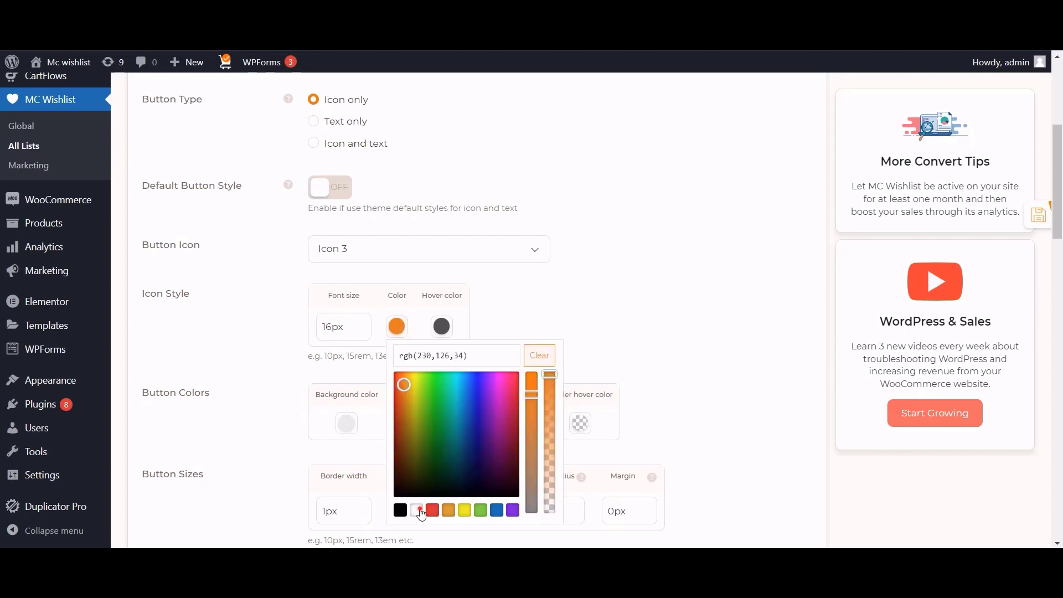
click(419, 511)
click(442, 326)
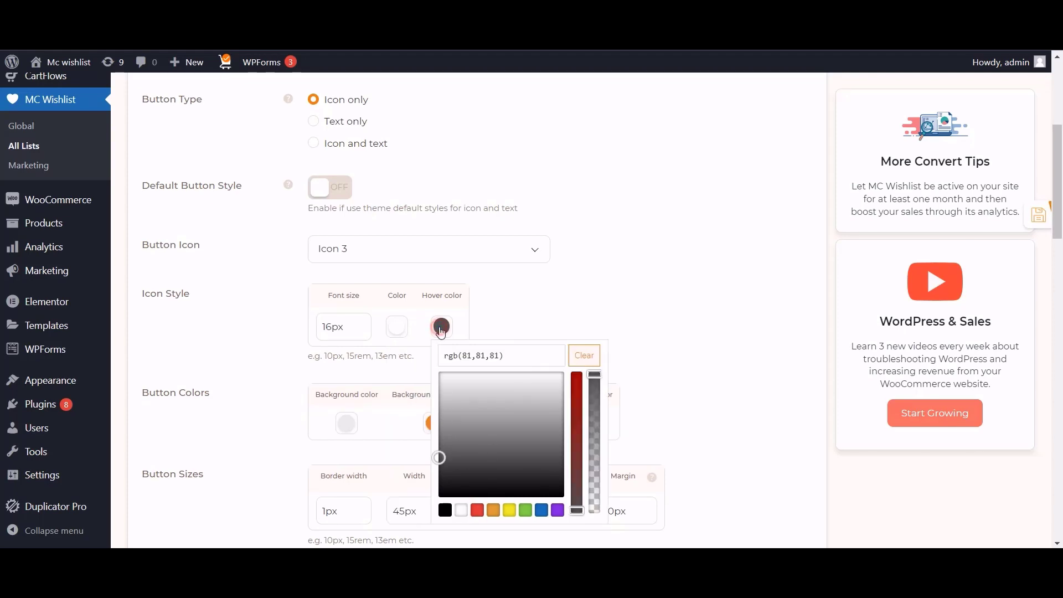
click(462, 511)
click(616, 312)
click(1023, 215)
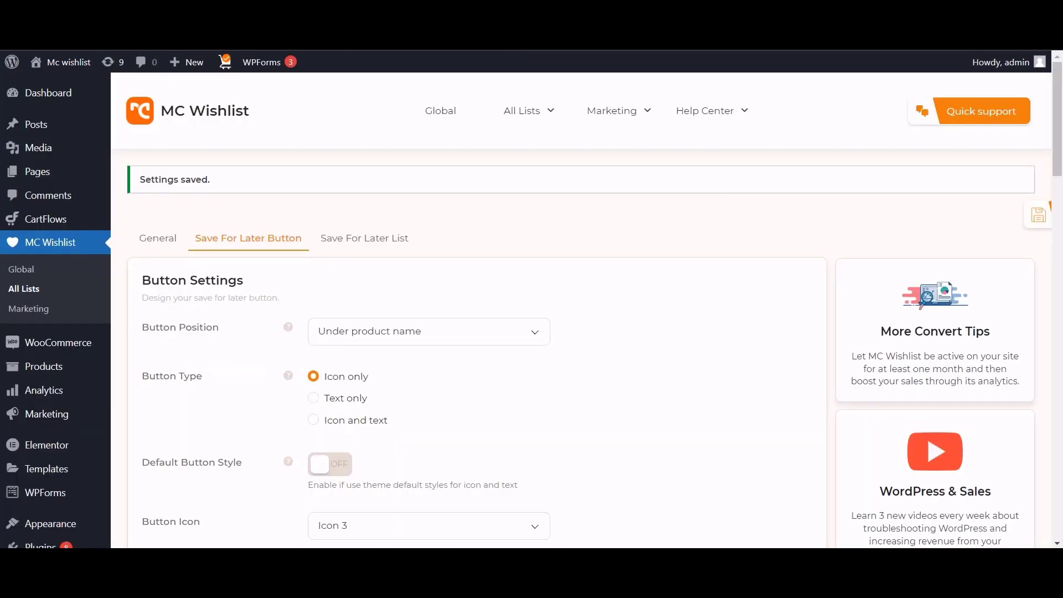
Replace the button background colour #ebebeb with #6a9739.
scroll(526, 294, down, 4)
scroll(584, 290, down, 3)
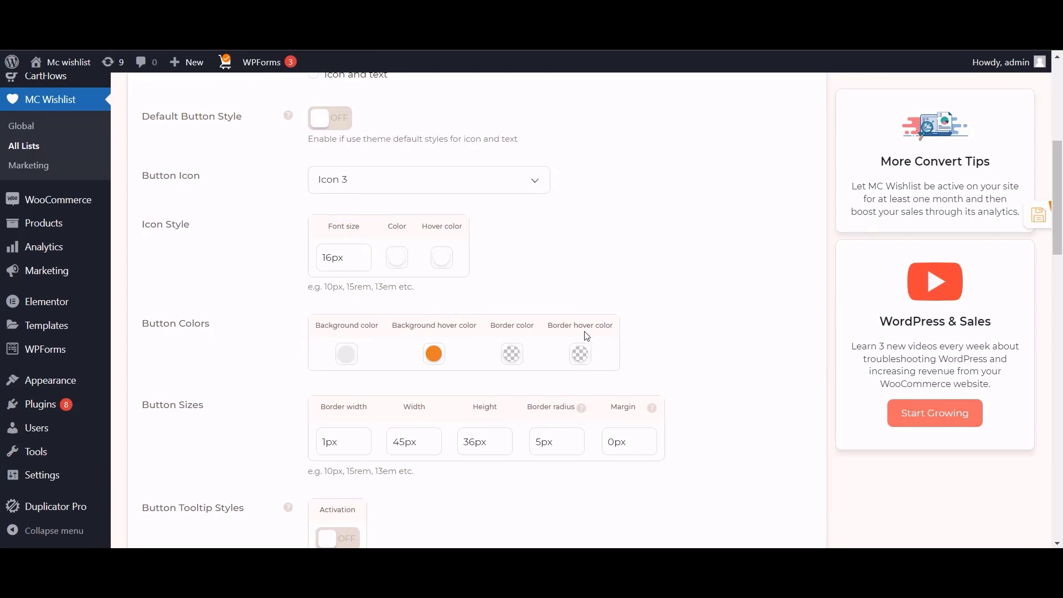
scroll(587, 336, down, 2)
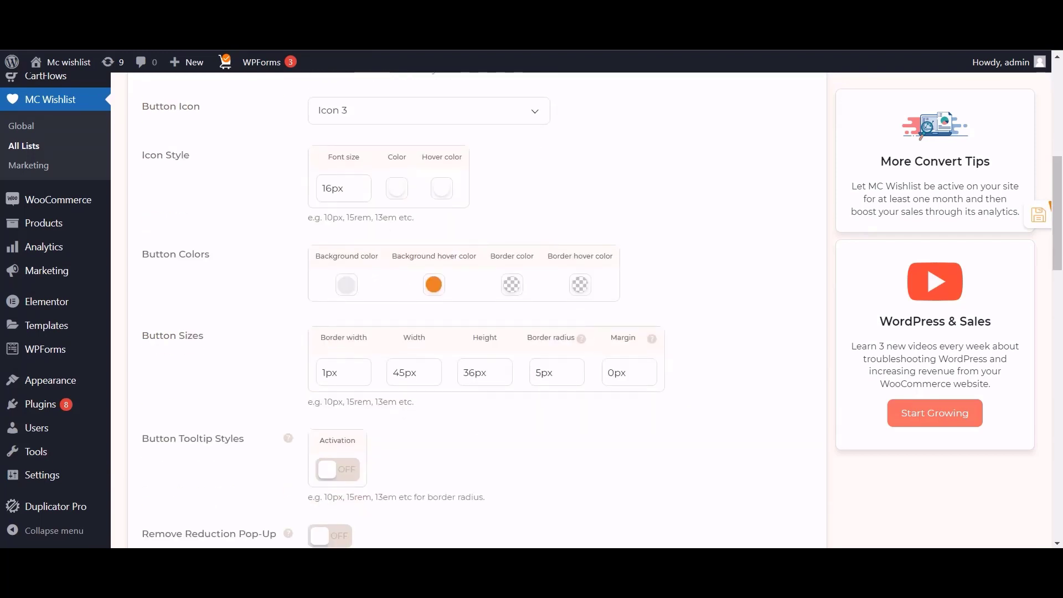
key(alt+Tab)
drag(732, 139, 771, 139)
key(ctrl+c)
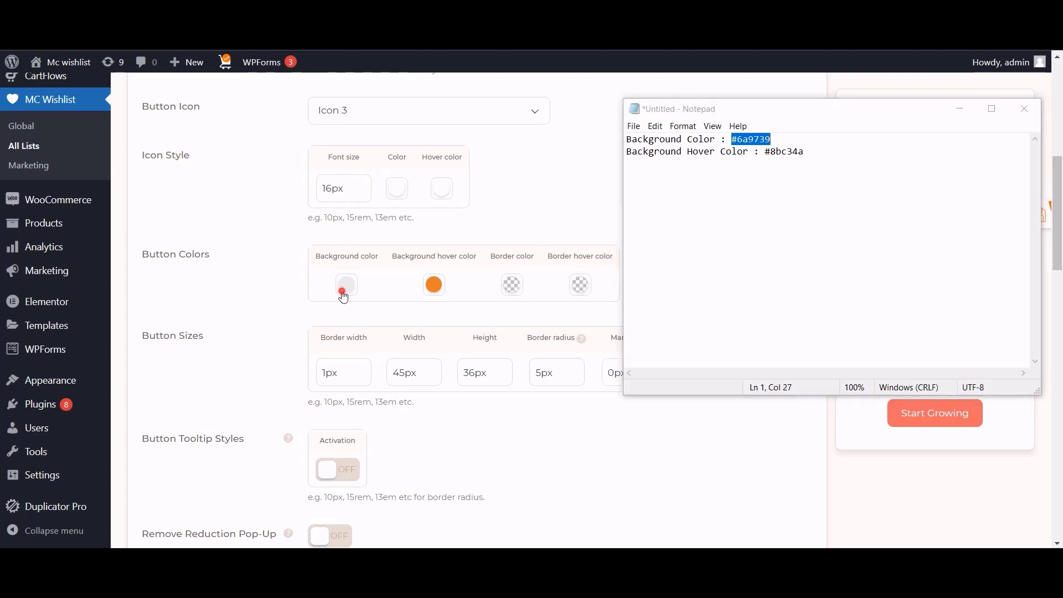
click(344, 293)
drag(394, 315, 336, 317)
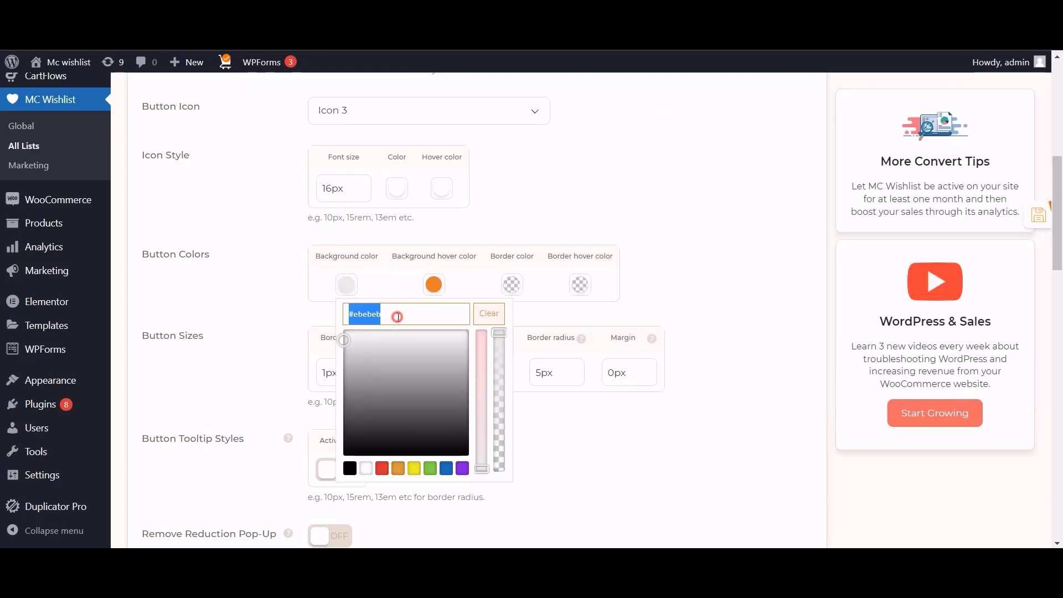
key(ctrl+v)
click(587, 218)
Set the button background hover colour to #8bc34a.
key(alt+Tab)
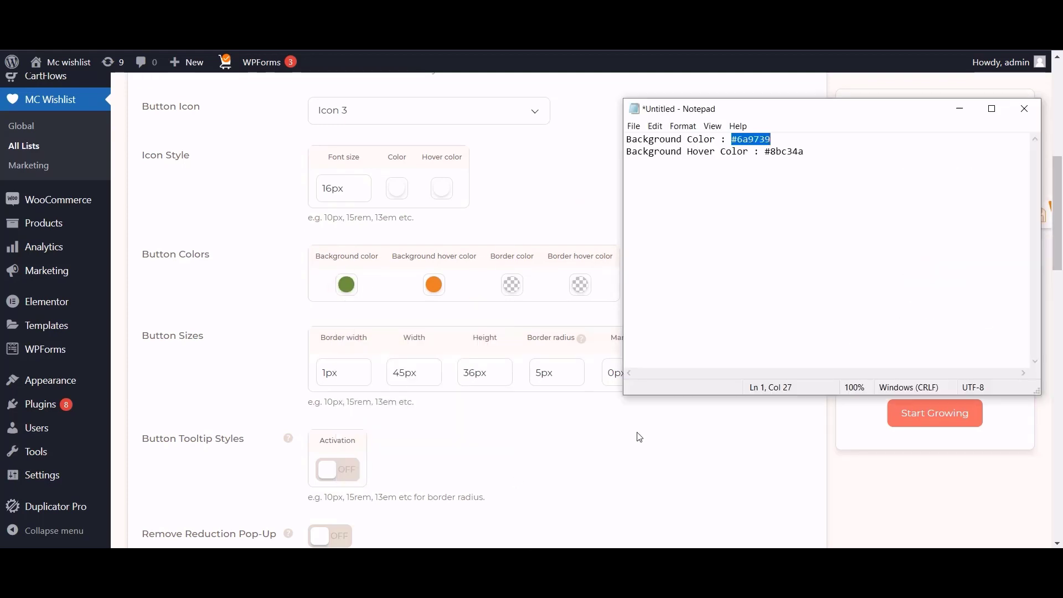
drag(806, 151, 768, 164)
key(ctrl+c)
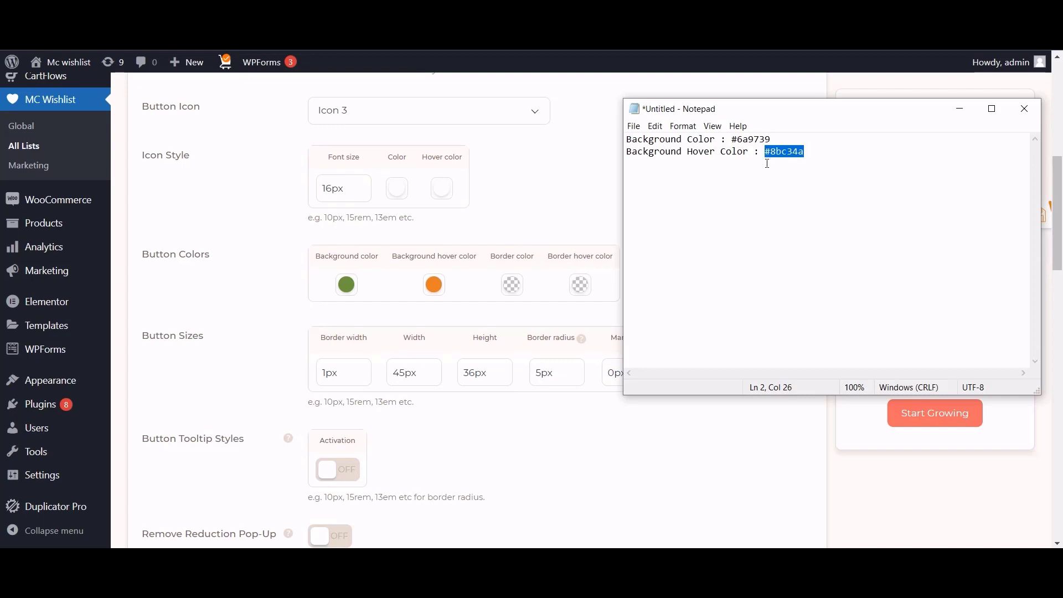
click(432, 293)
triple_click(474, 319)
key(ctrl+v)
click(677, 238)
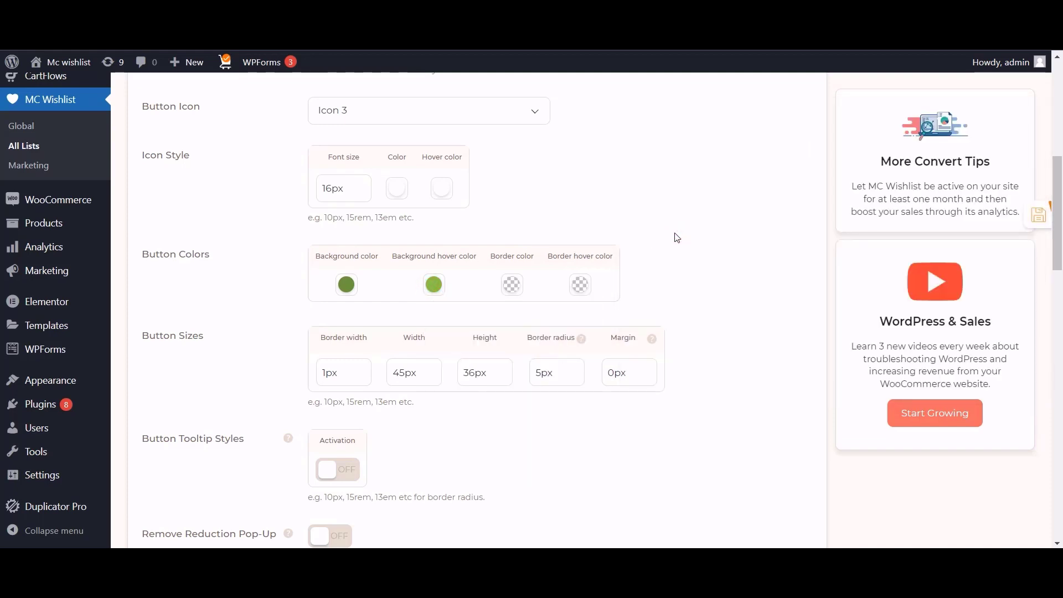
Set the button border colour to black and save the button settings.
click(512, 285)
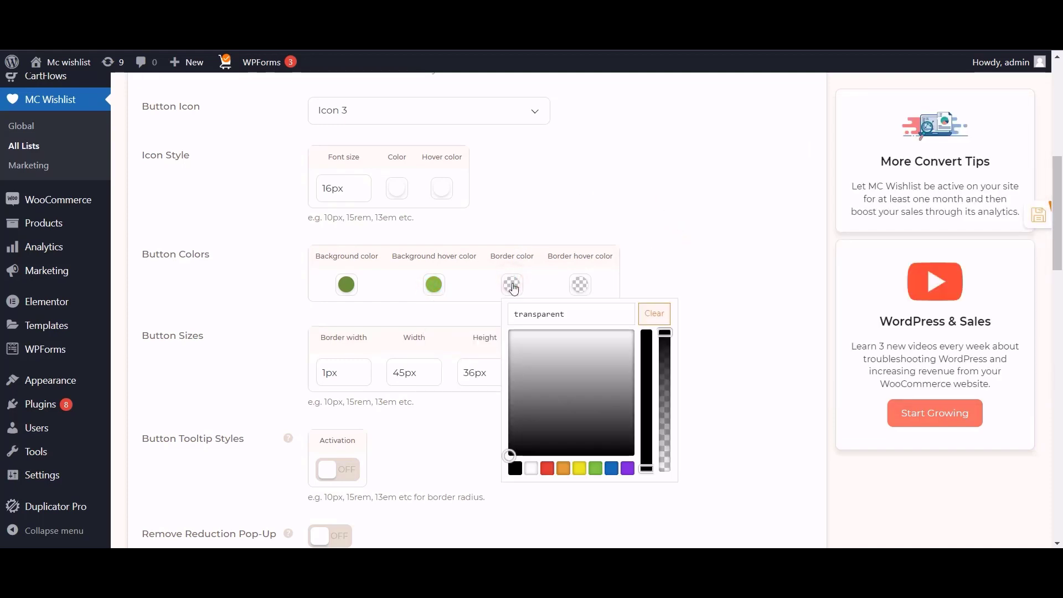
click(515, 469)
click(679, 183)
click(1041, 214)
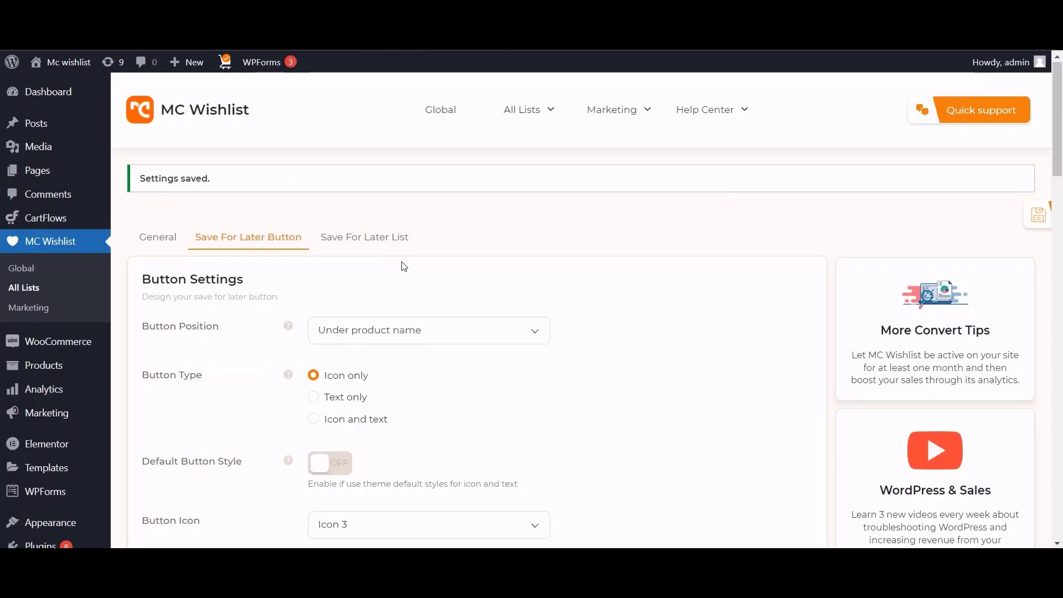
Clear the black border colour from the Save For Later button.
scroll(403, 266, down, 8)
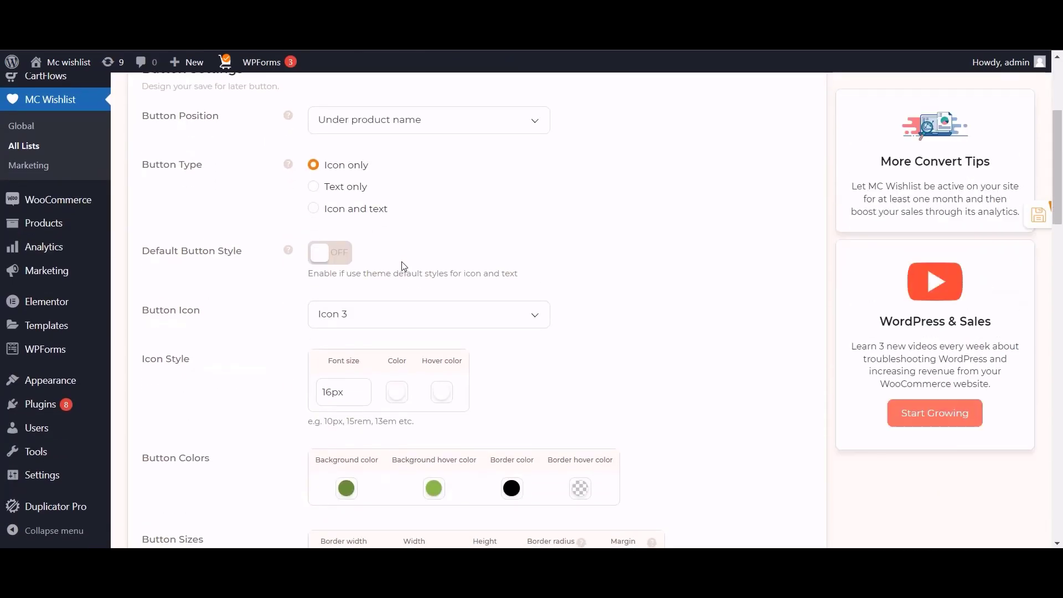
click(512, 285)
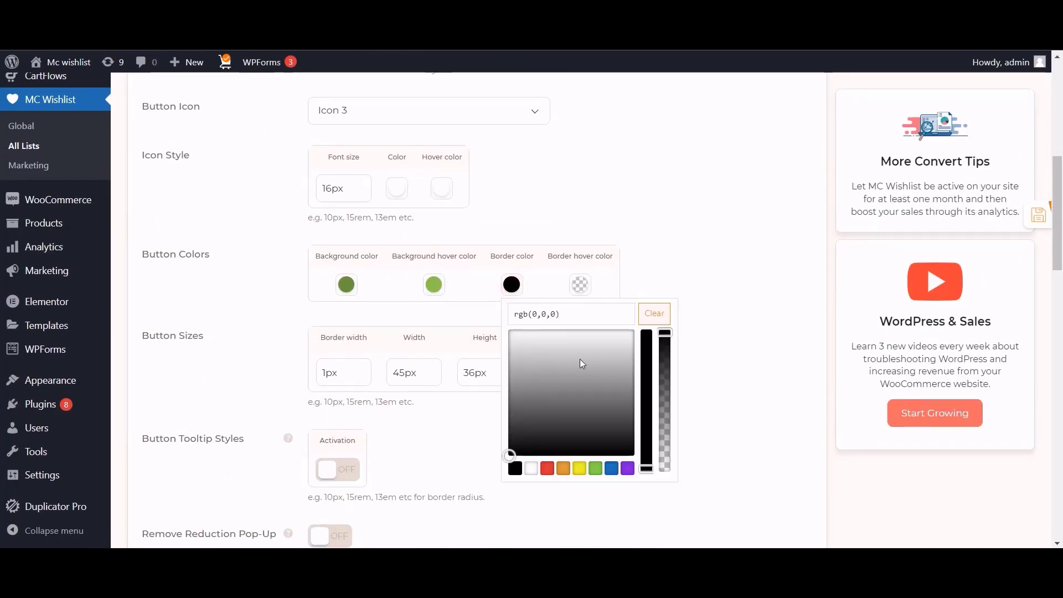
click(663, 313)
click(696, 227)
Change the button height from 36px to 40px and select the border radius value.
scroll(696, 226, down, 2)
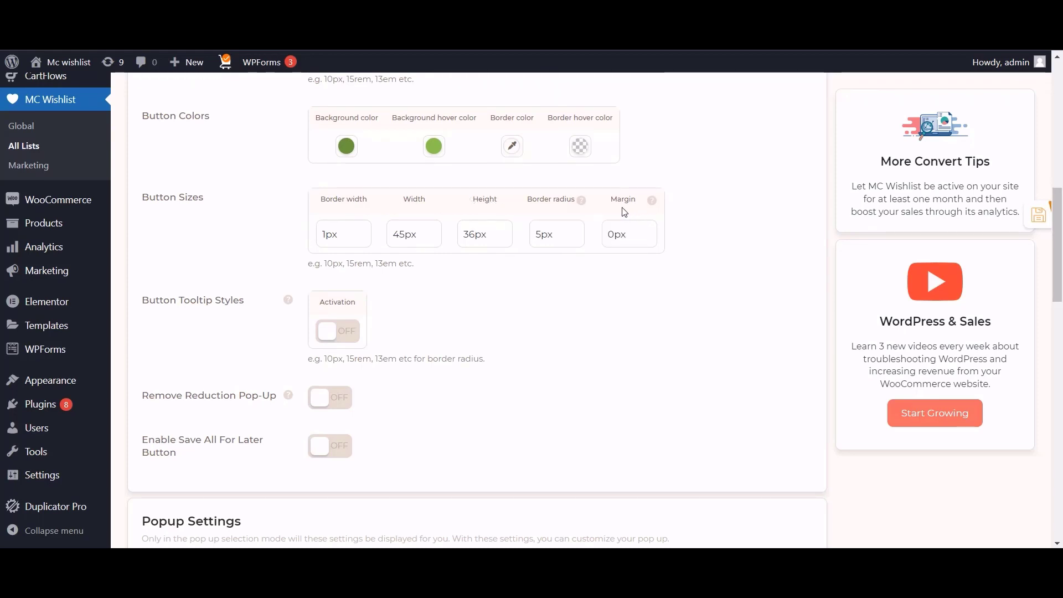
drag(475, 234, 447, 244)
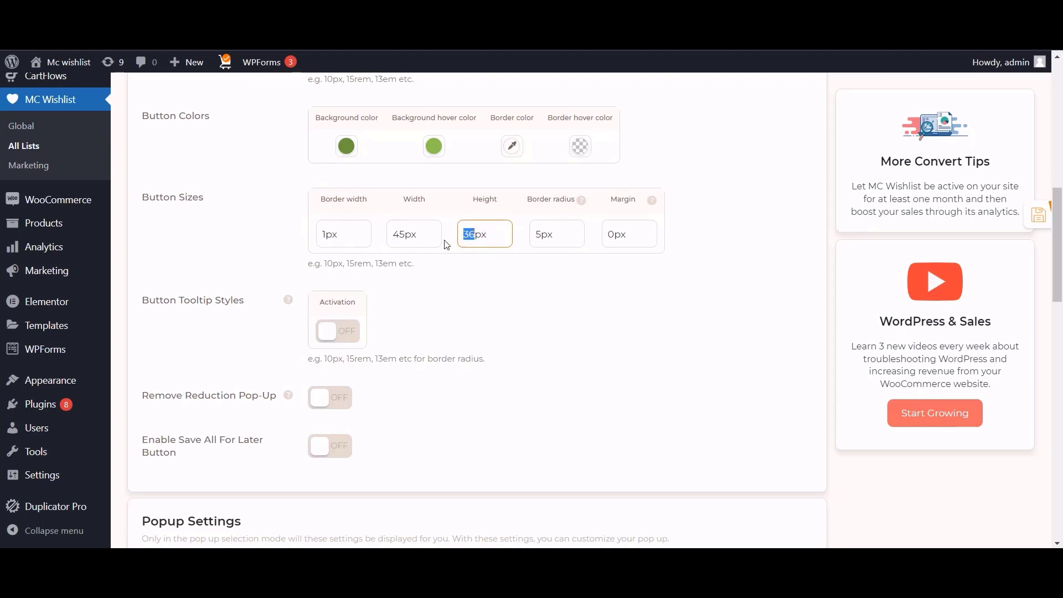
text(40)
drag(542, 233, 507, 242)
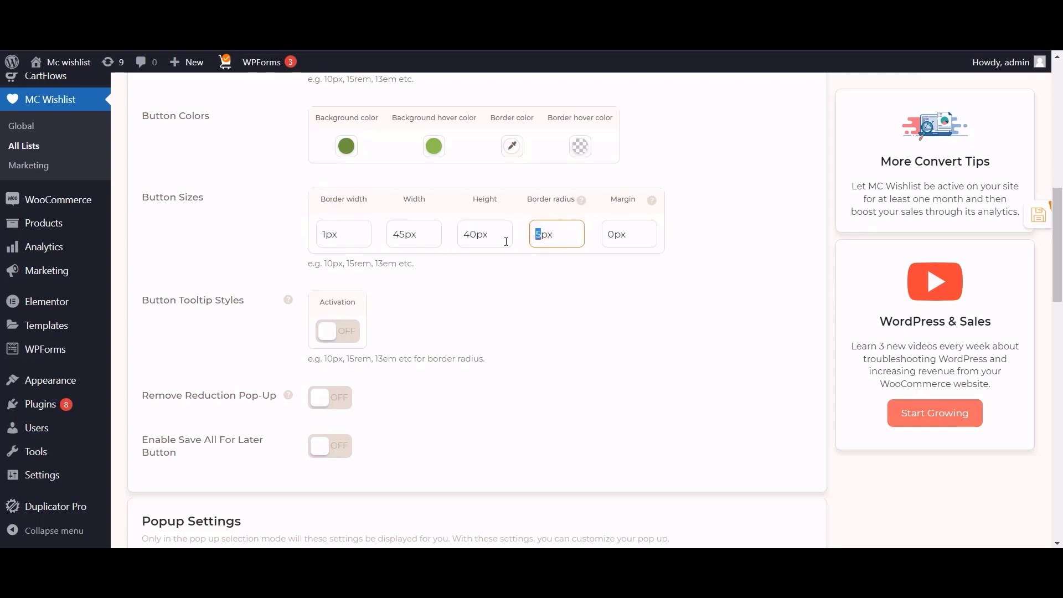
Set border radius to 4px and margin to 5px 0px 0px 0px, then save.
text(4)
drag(615, 241, 593, 246)
text(5)
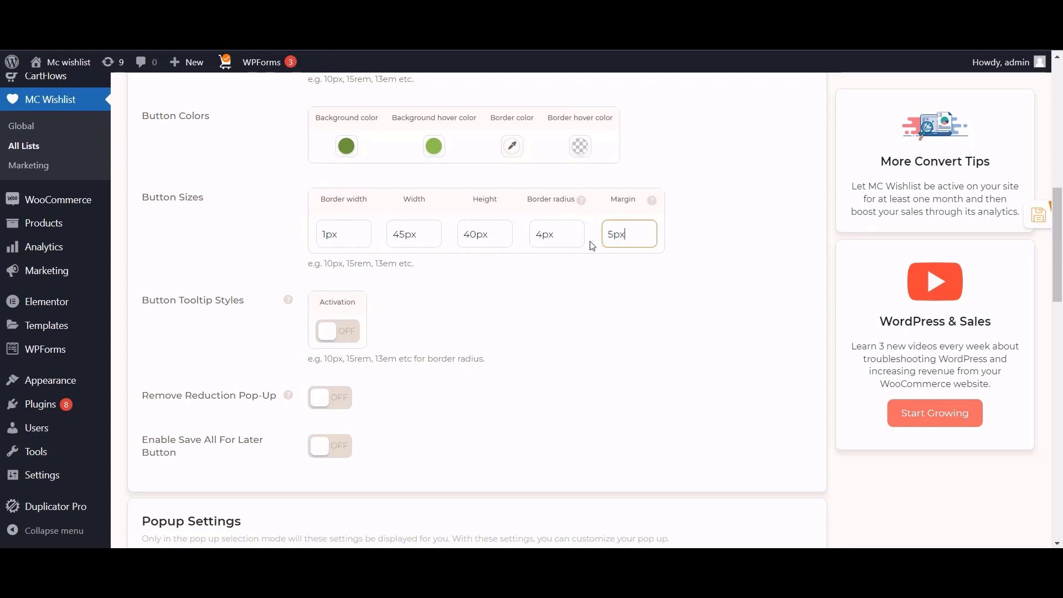
drag(649, 242, 631, 242)
key(ctrl+c)
click(655, 235)
key(ctrl+v)
key(ctrl+v)
click(670, 246)
click(1036, 216)
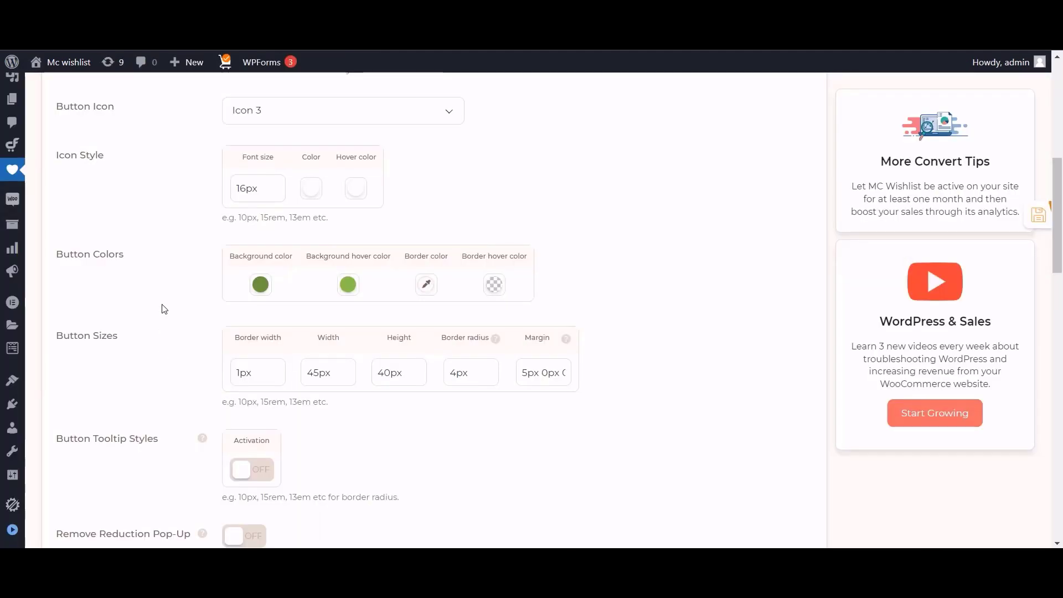
Turn on Button Tooltip Styles Activation.
scroll(164, 308, down, 3)
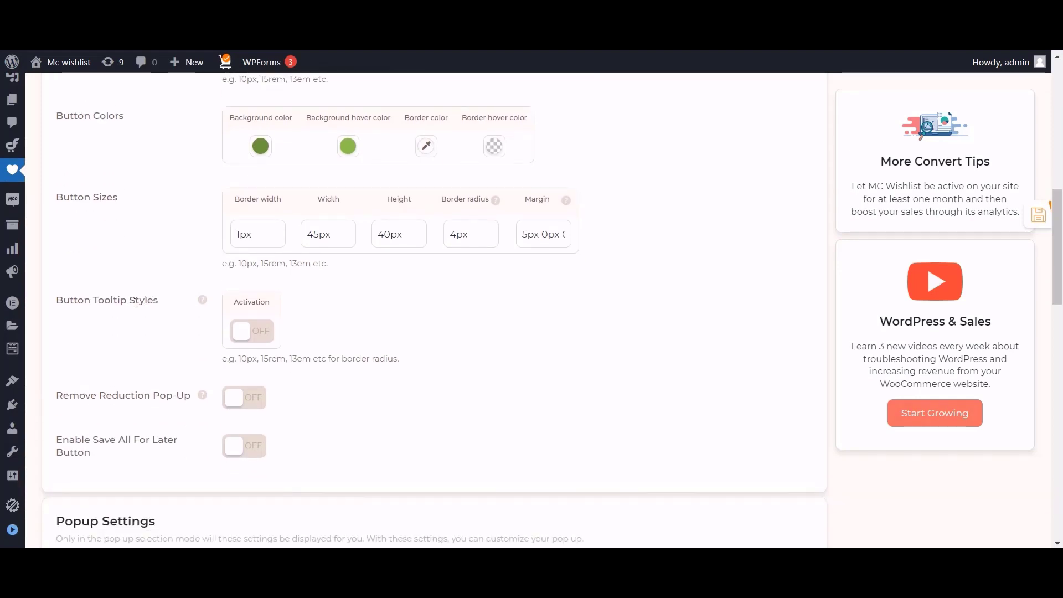
click(242, 336)
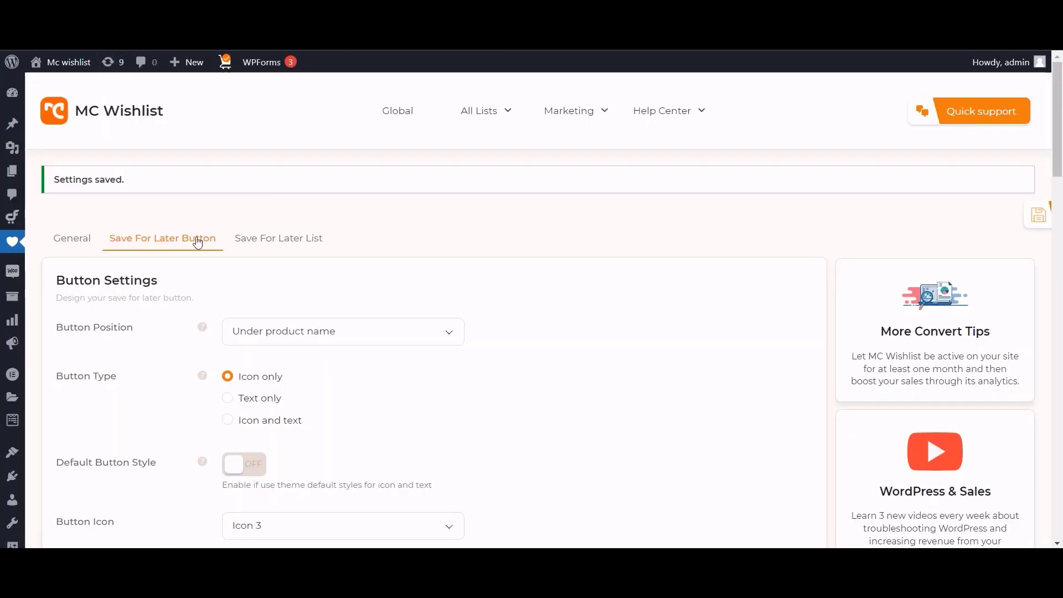
scroll(198, 241, down, 9)
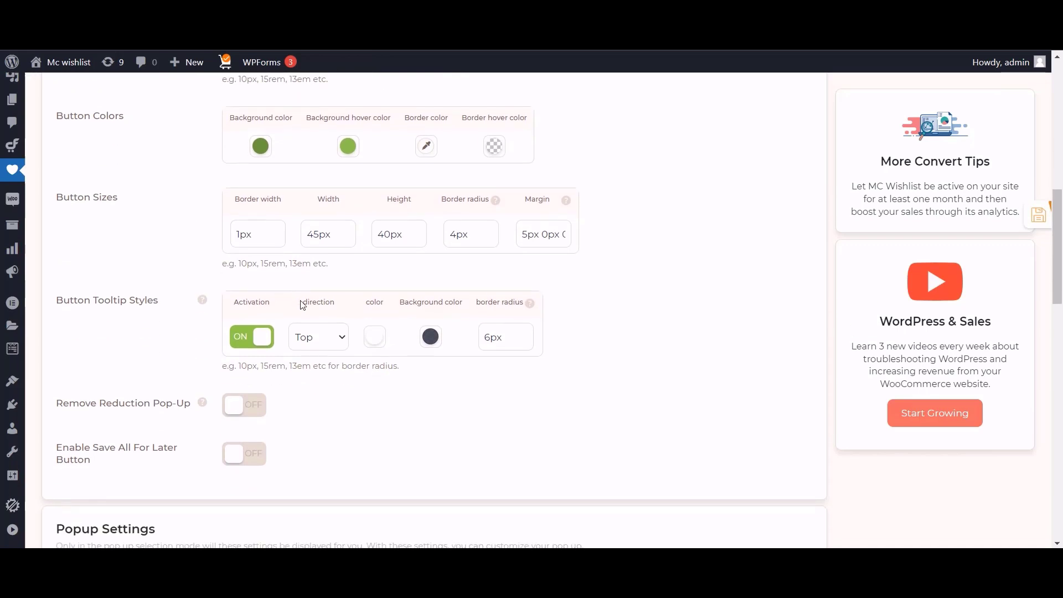
Set the tooltip direction to Right and the tooltip border radius to 4px, then save.
click(319, 341)
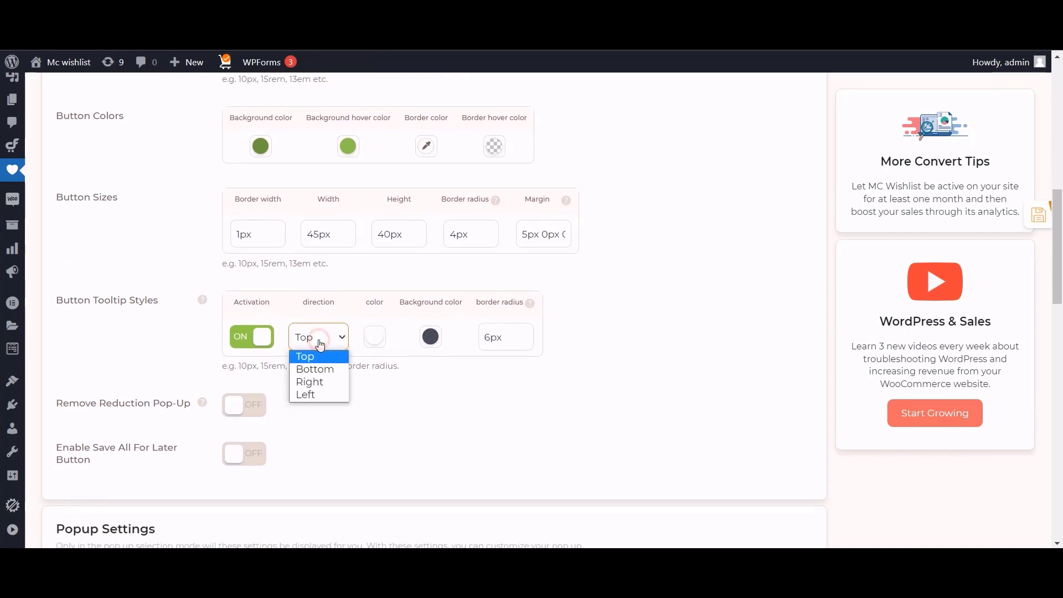
click(317, 382)
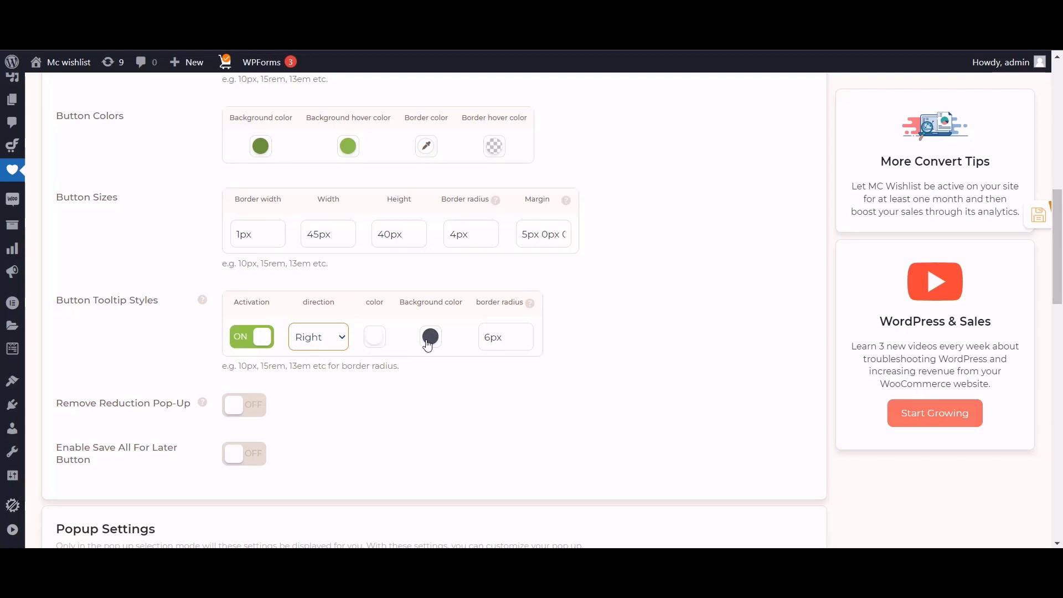
click(488, 339)
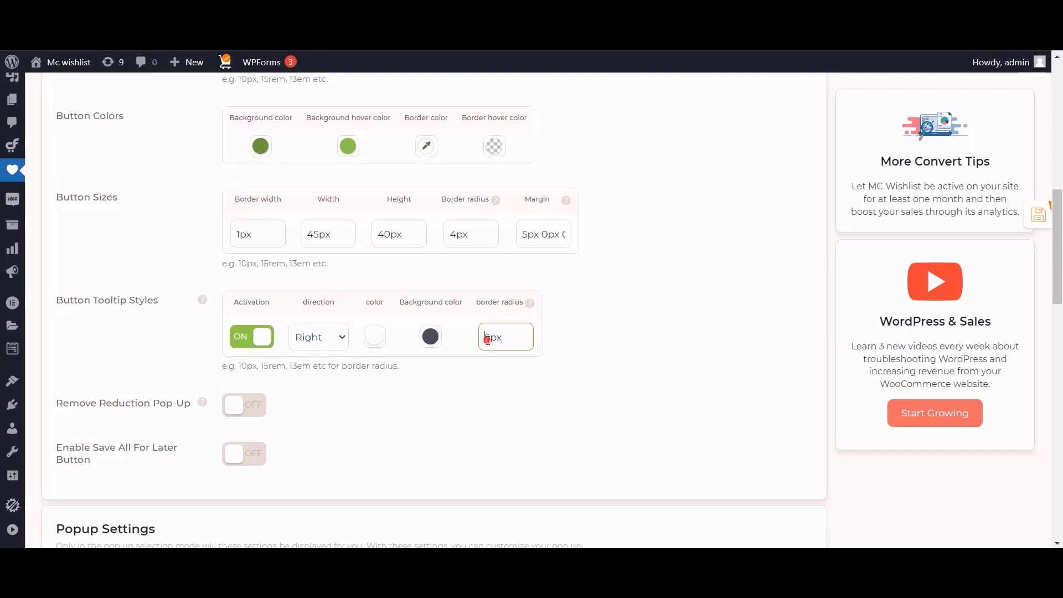
key(BackSpace)
click(644, 277)
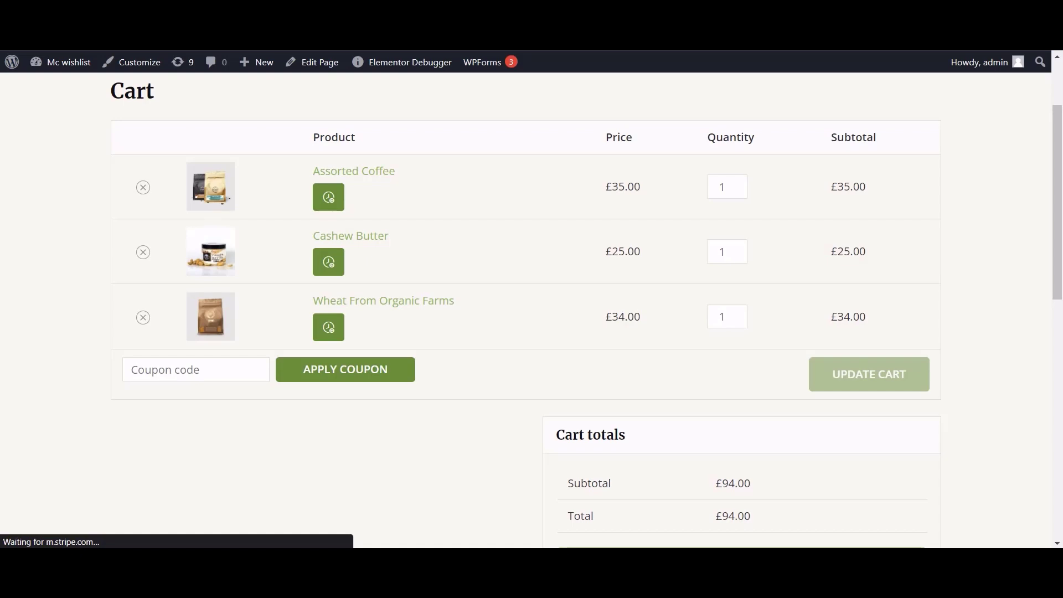
Check that Assorted Coffee's 'Add To Save For Later' tooltip now appears to the right.
click(328, 197)
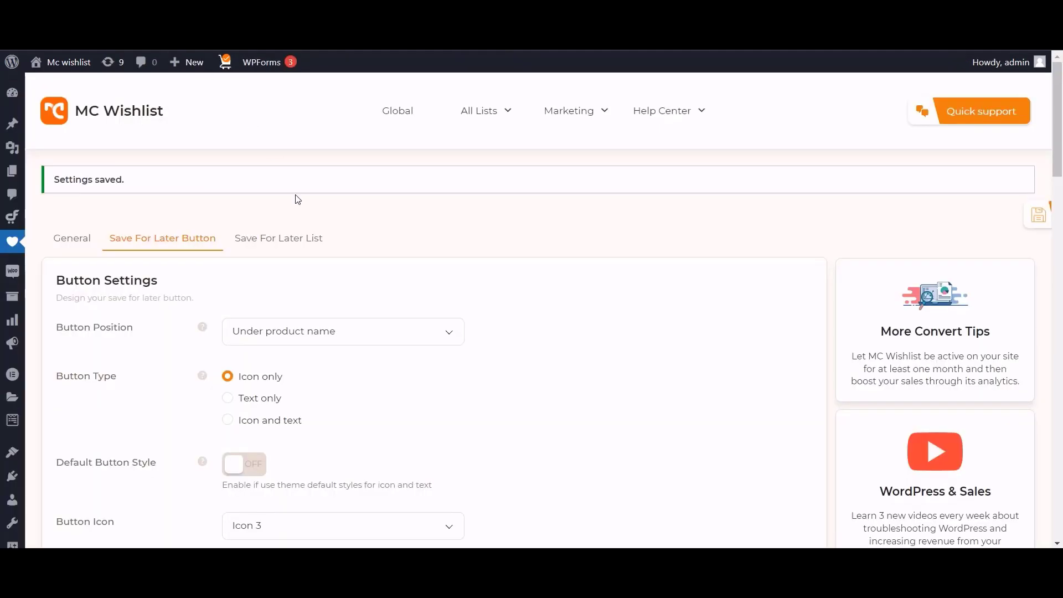
scroll(298, 200, down, 10)
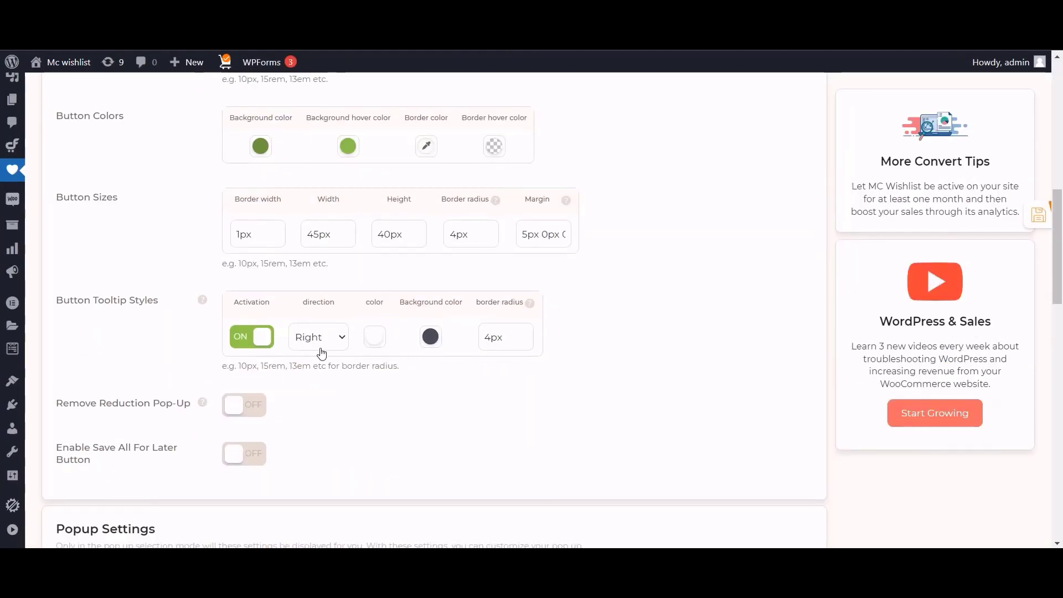
Keep the tooltip at Right, turn on Remove Reduction Pop-Up, save, and reload the cart.
click(322, 353)
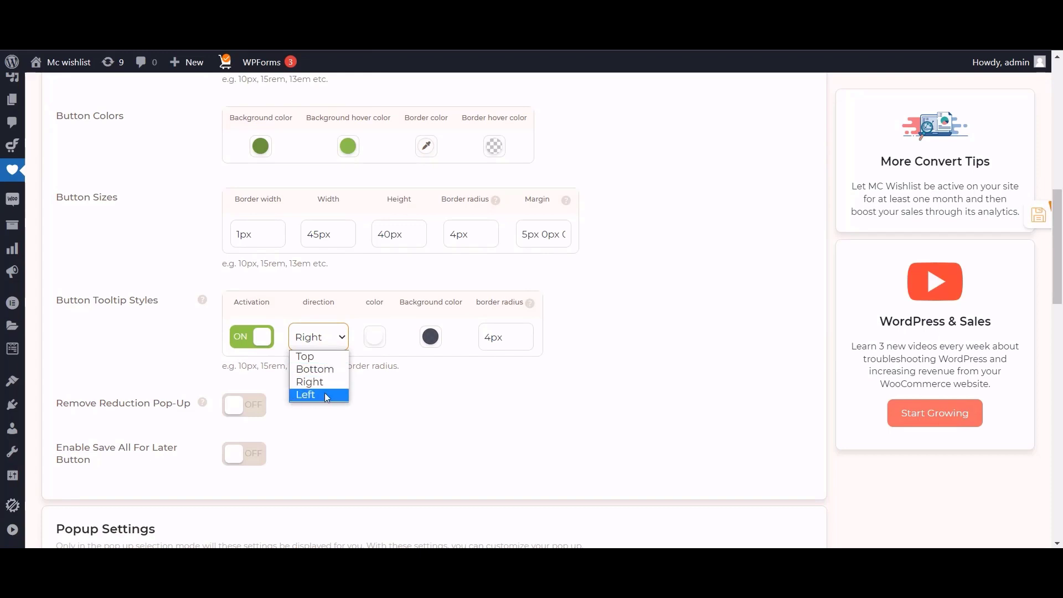
click(628, 320)
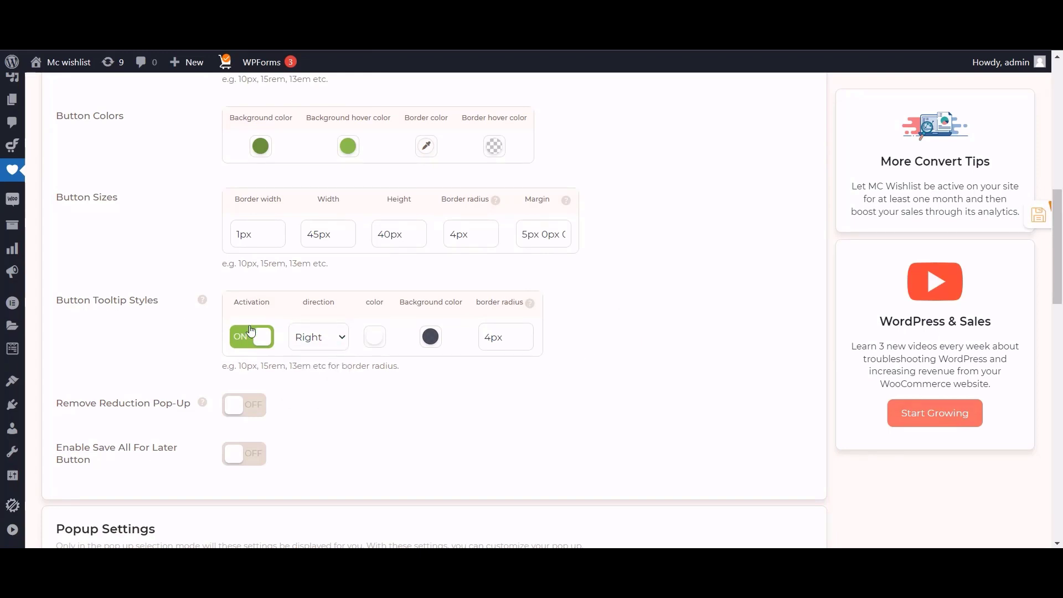
scroll(251, 330, down, 1)
scroll(256, 427, up, 10)
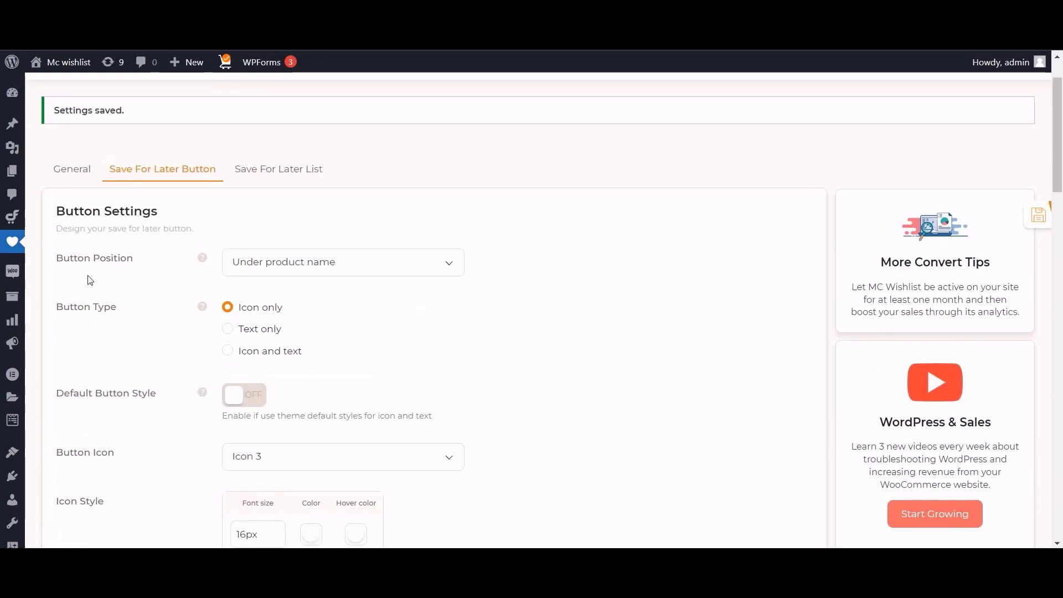
scroll(388, 376, down, 8)
click(257, 336)
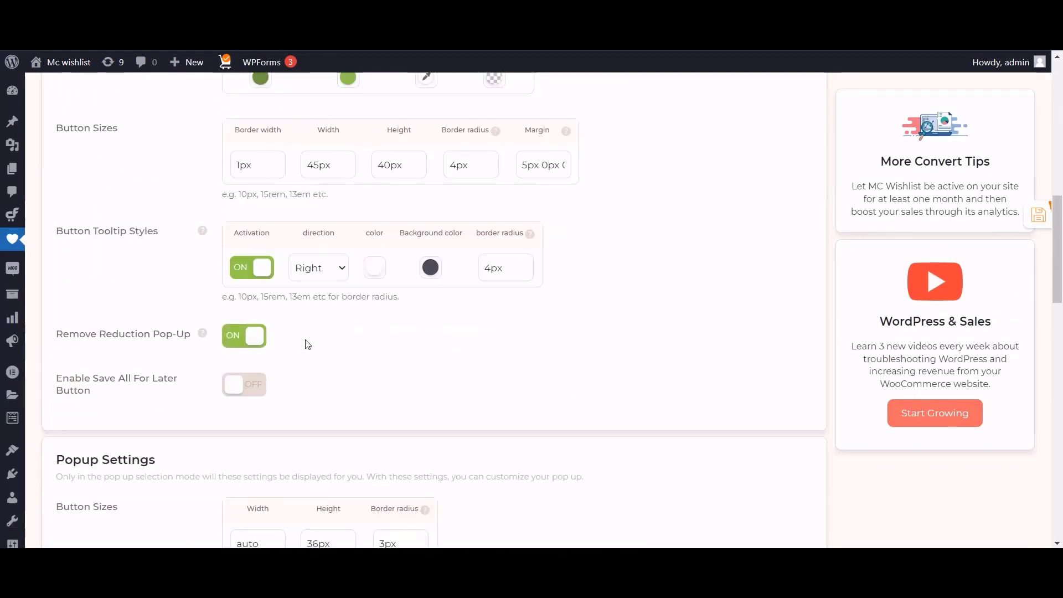
click(1038, 215)
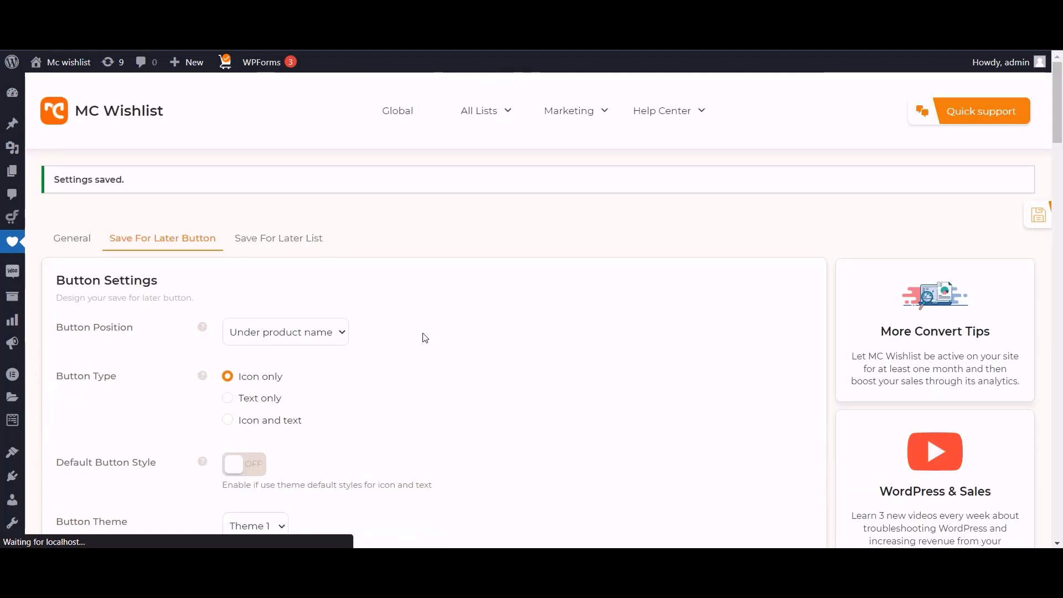
scroll(423, 337, down, 10)
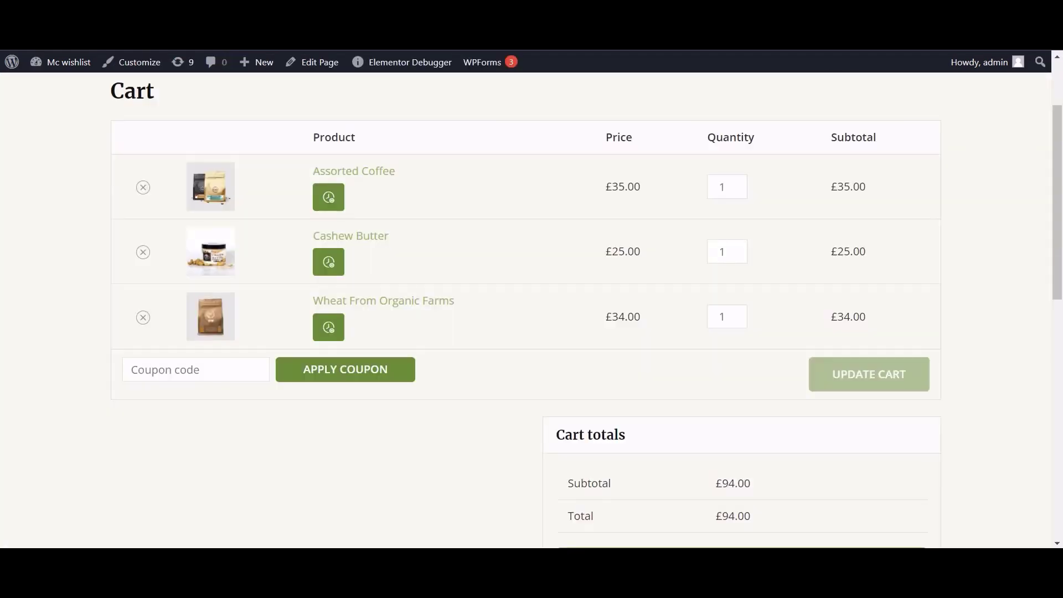
key(F5)
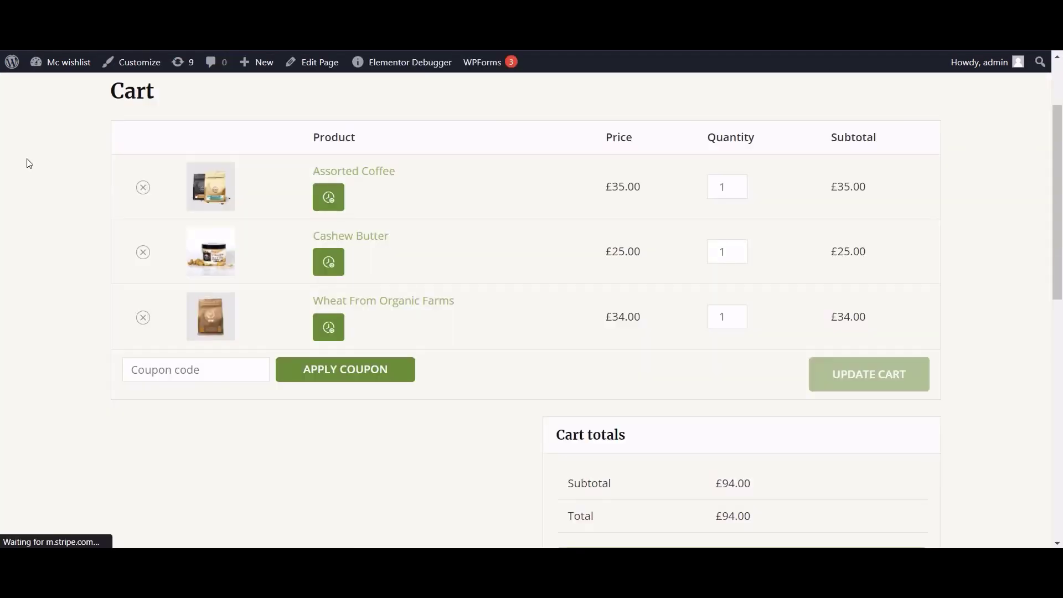
Save Cashew Butter for later through the cart's remove pop-up, leaving two products at £69.00.
click(143, 252)
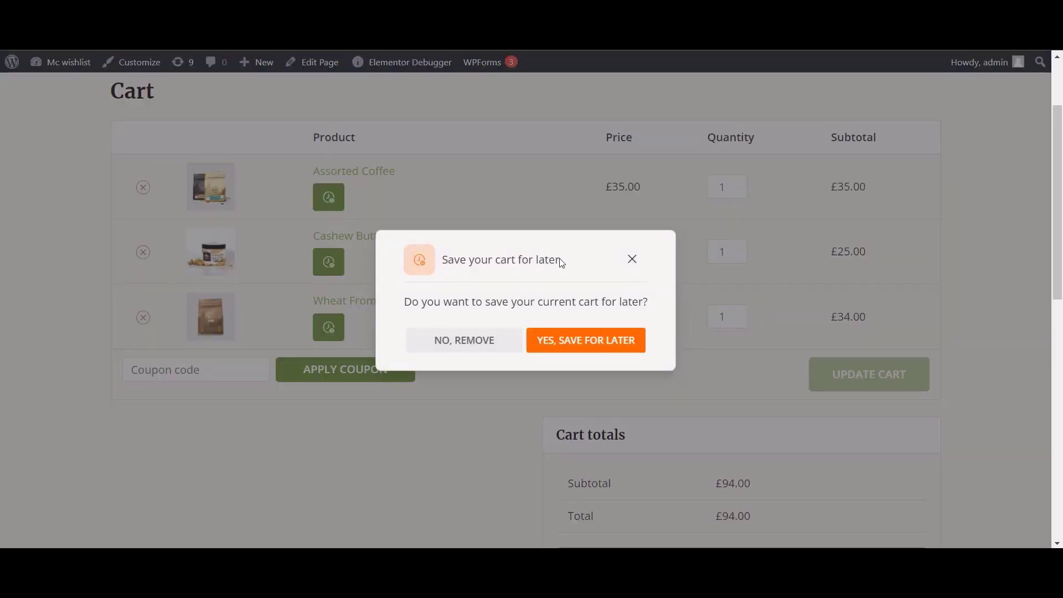
click(593, 340)
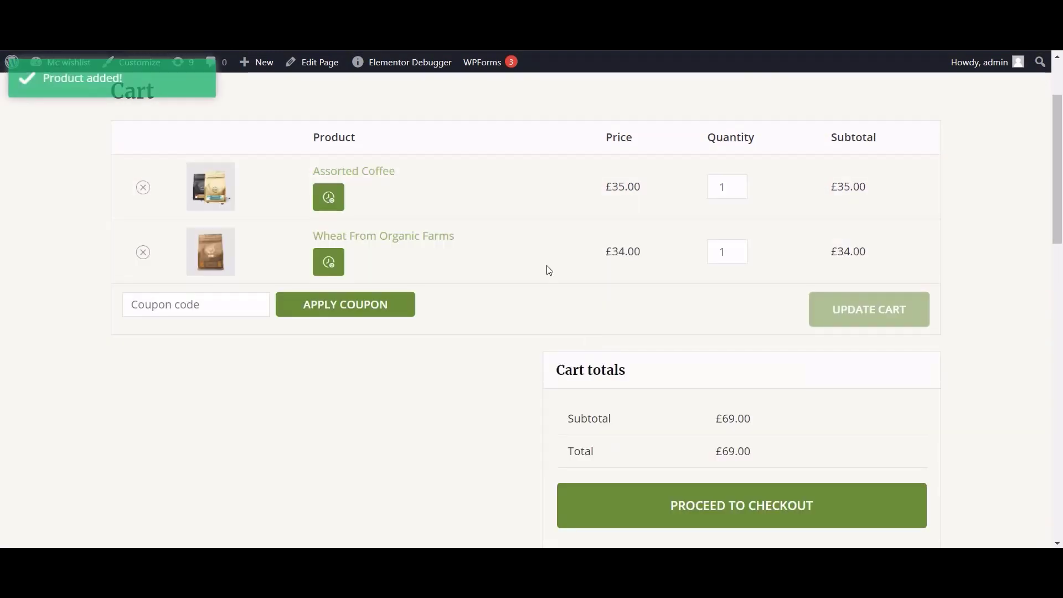
scroll(549, 270, down, 10)
scroll(356, 223, up, 7)
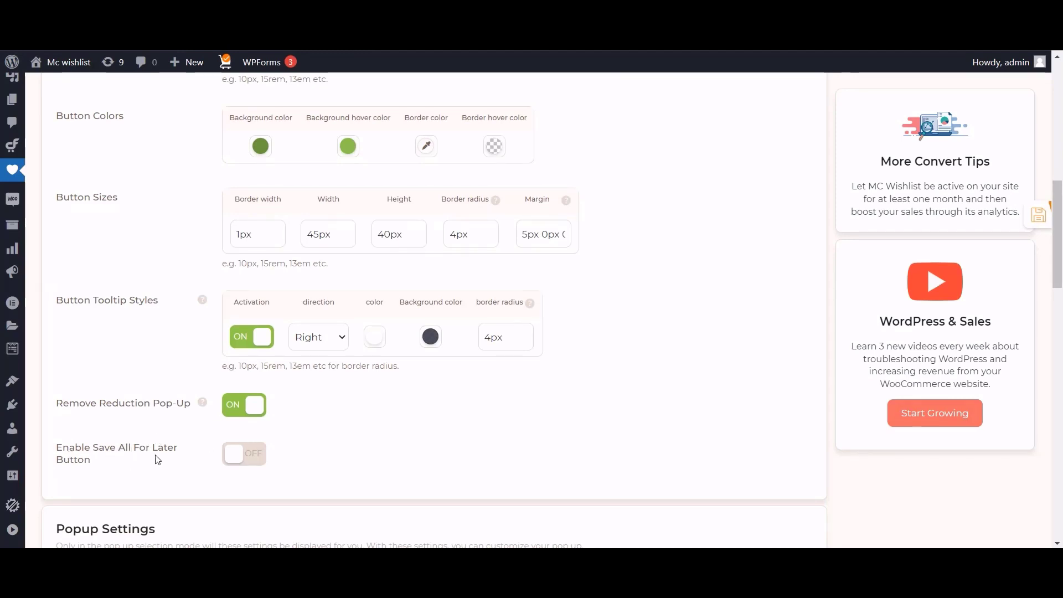
Switch Enable Save All For Later Button on and check the reloaded cart.
click(248, 451)
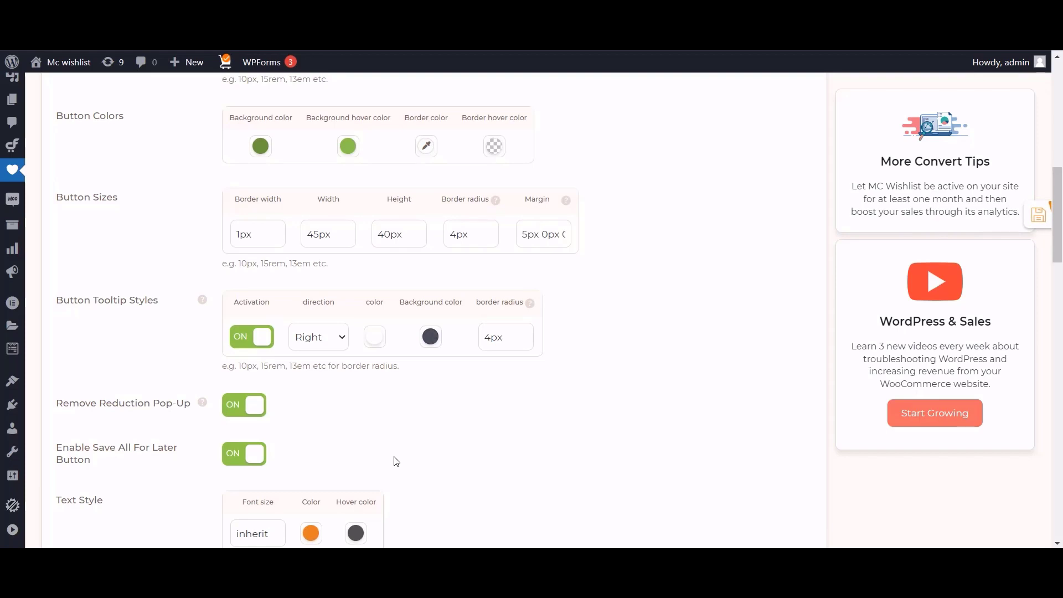
scroll(394, 463, down, 8)
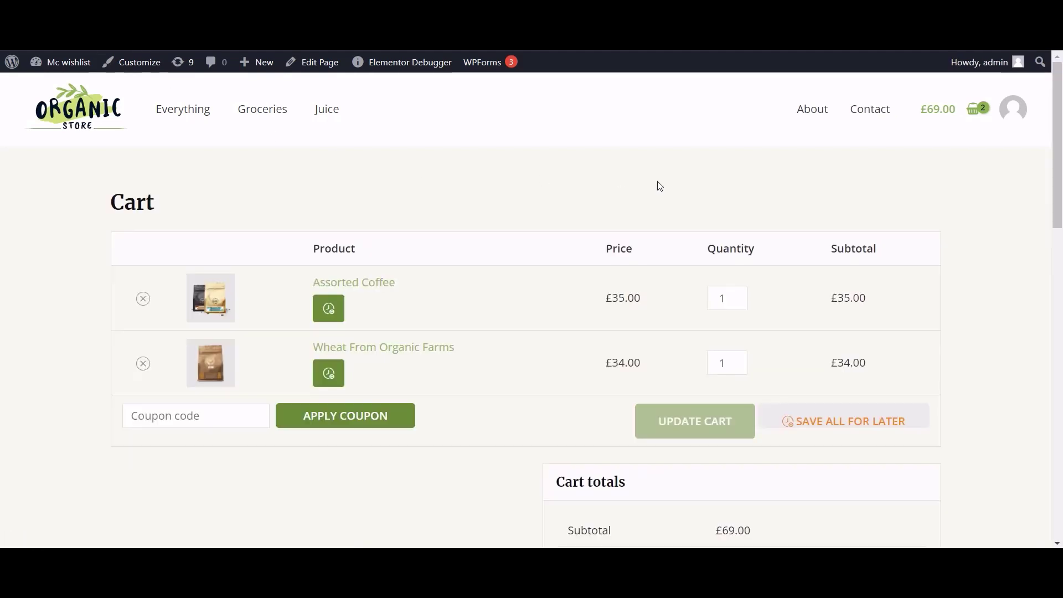
Try the new Save All For Later button on the cart, then scroll to its Text Style settings.
click(915, 426)
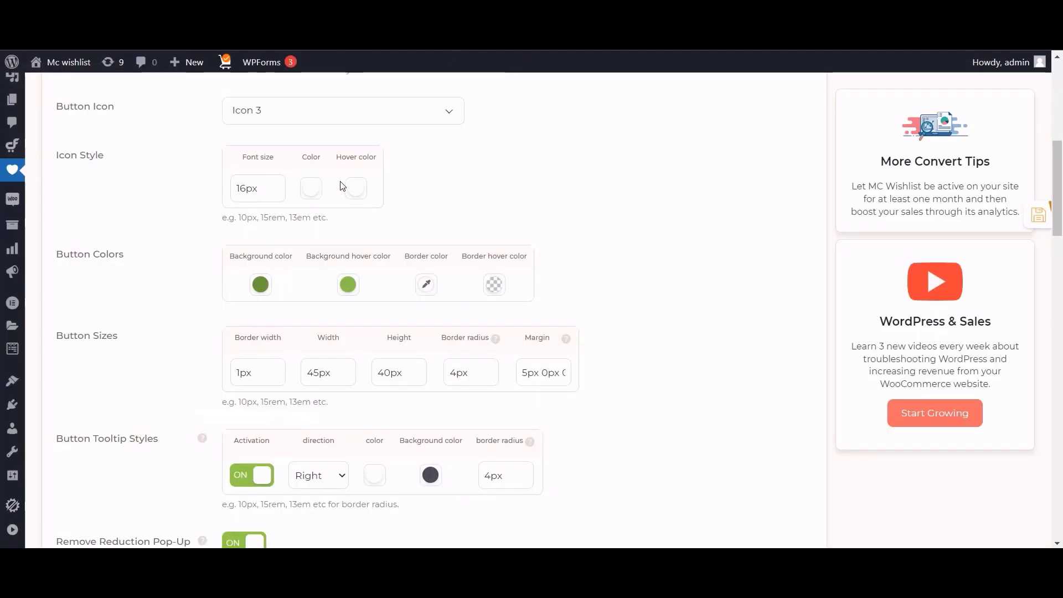
scroll(343, 185, down, 7)
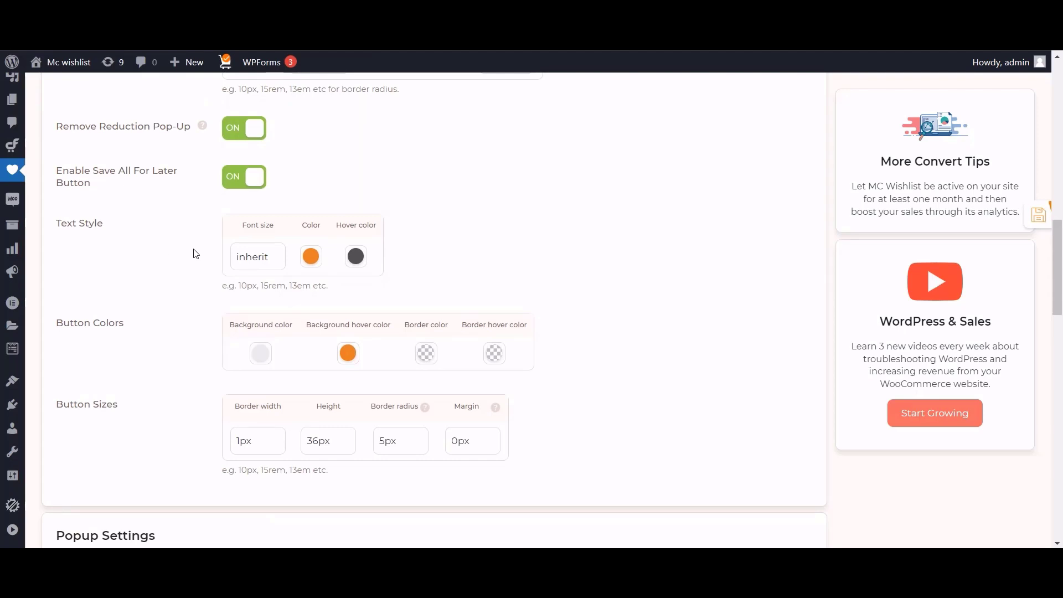
Set the Save All For Later button's text colour and text hover colour to white.
click(310, 257)
click(330, 439)
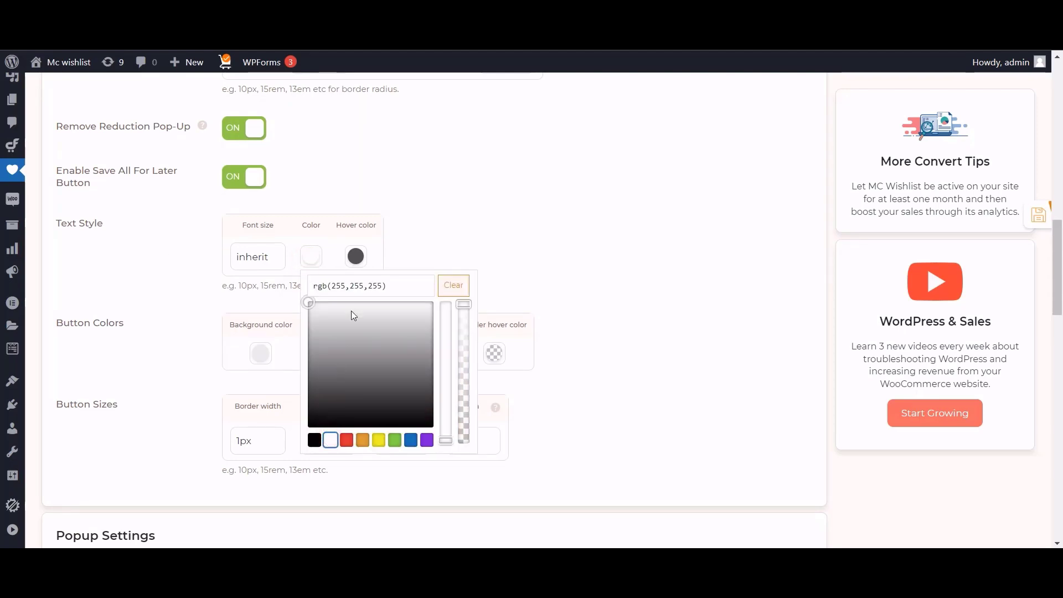
click(355, 256)
click(376, 440)
click(480, 211)
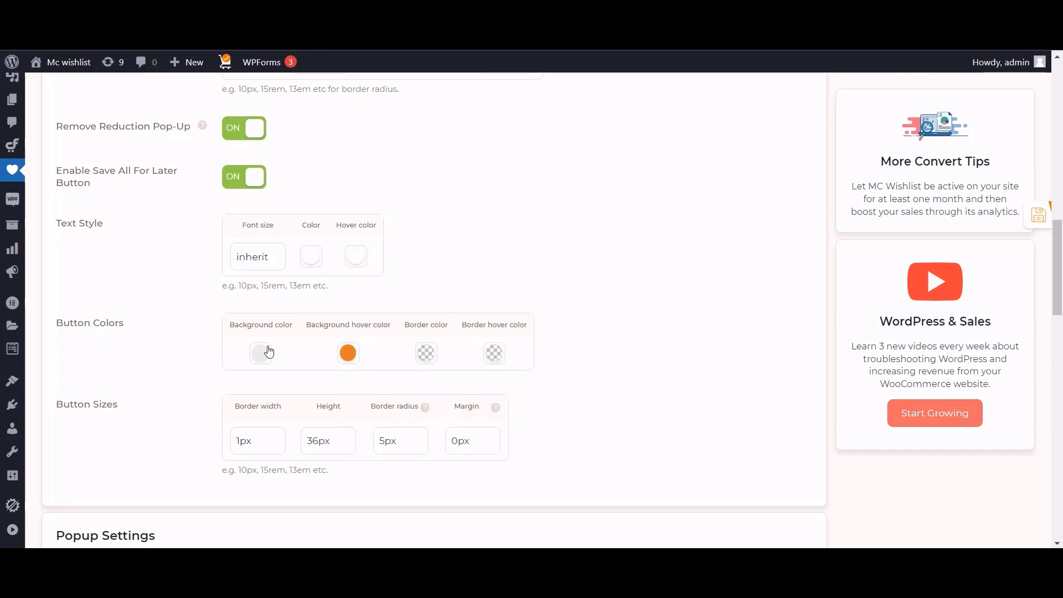
Paste #6a9739 from the notes as the button's background colour.
key(alt+Tab)
drag(773, 139, 731, 140)
key(ctrl+c)
click(262, 353)
click(242, 374)
click(262, 354)
drag(318, 387, 262, 384)
key(ctrl+v)
key(alt+Tab)
Replace the #e67e22 background hover colour with #8bc34a.
drag(806, 155, 765, 153)
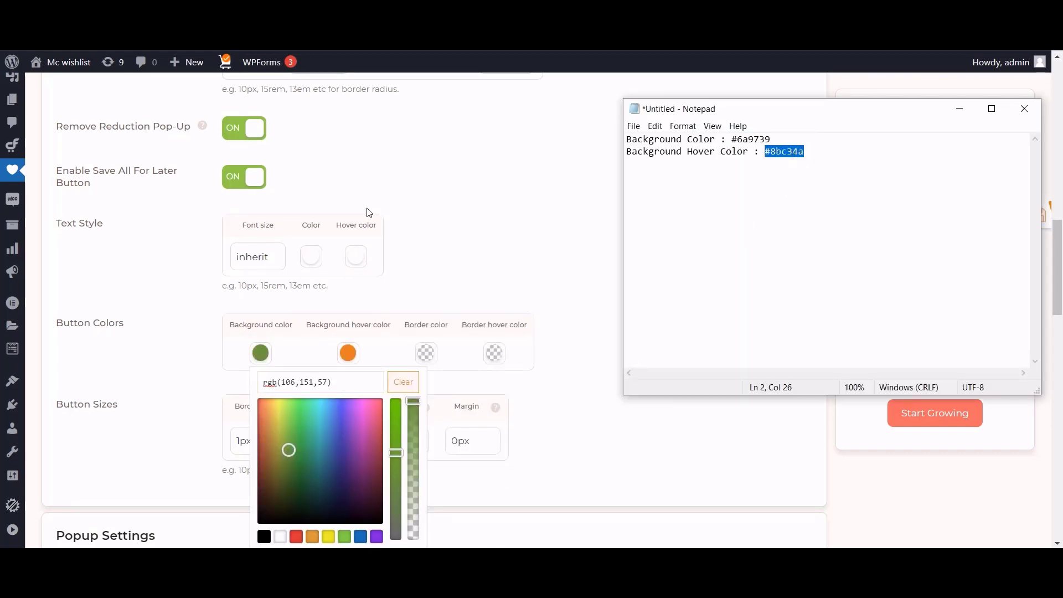
click(349, 354)
drag(394, 385, 343, 384)
click(349, 353)
key(ctrl+v)
click(555, 285)
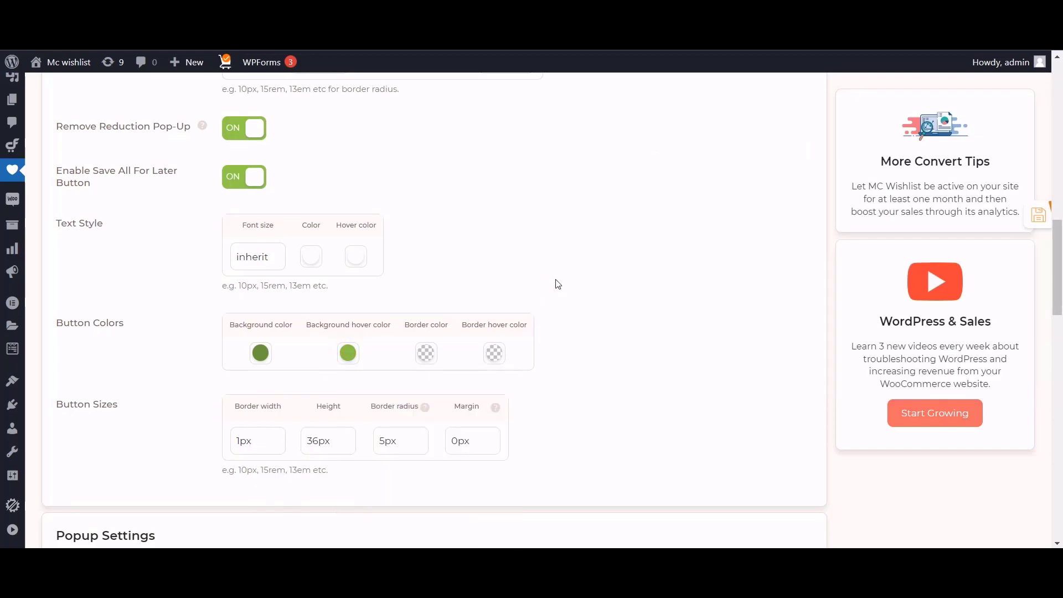
scroll(558, 284, down, 3)
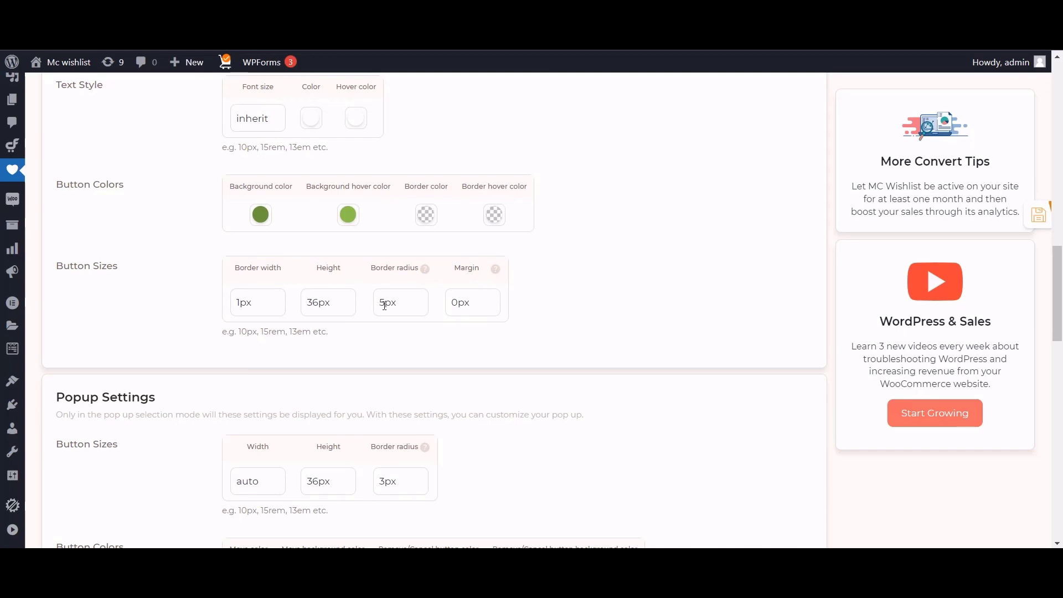
Change the button's border radius from 5px to 4px and height from 36px to 45px, save, and check the cart.
drag(384, 302, 366, 314)
text(4)
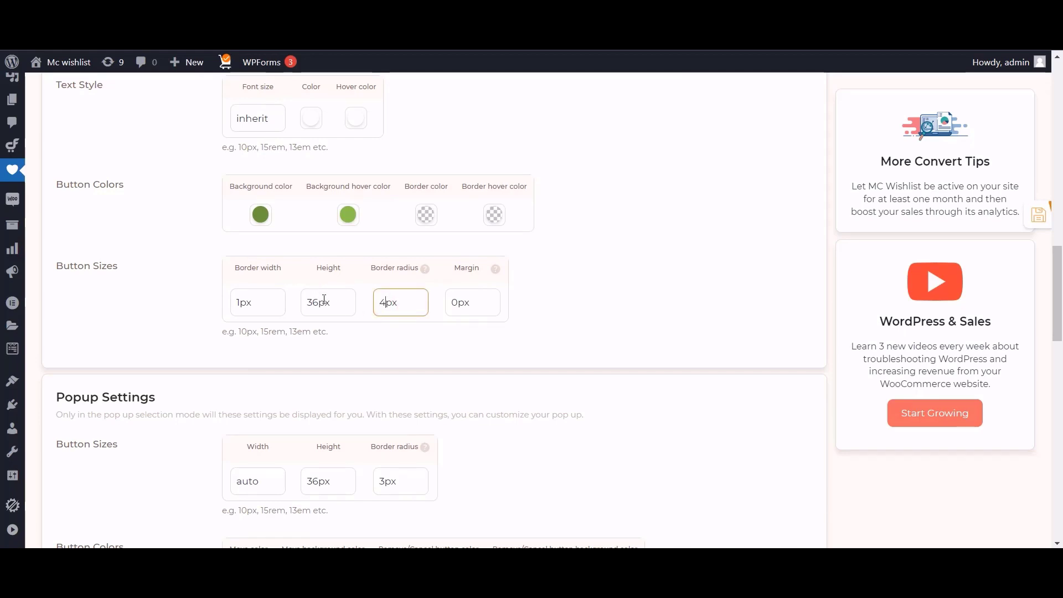
drag(320, 303, 278, 303)
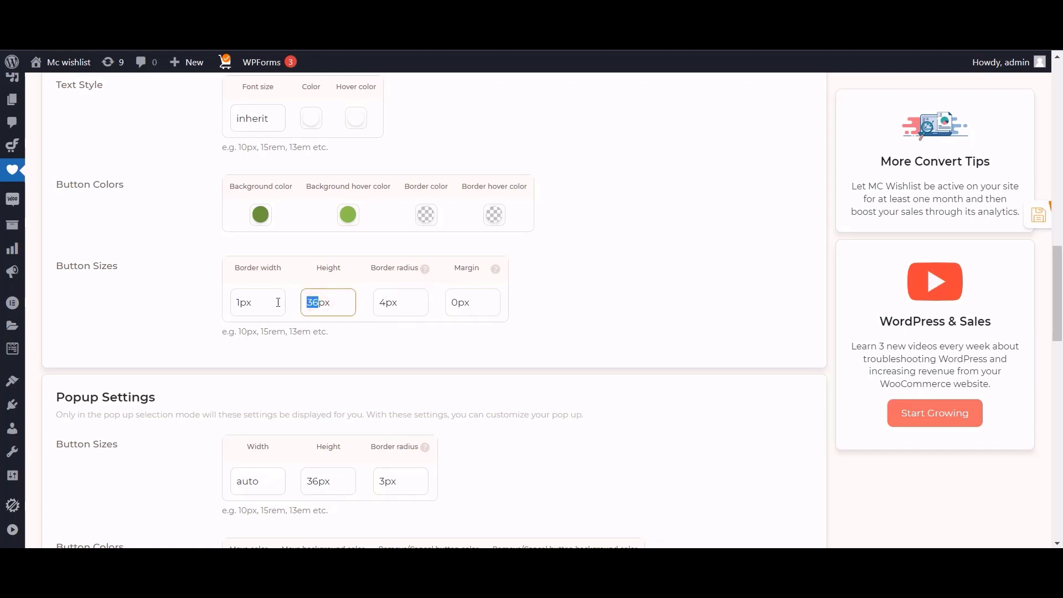
text(45)
click(602, 257)
click(1044, 219)
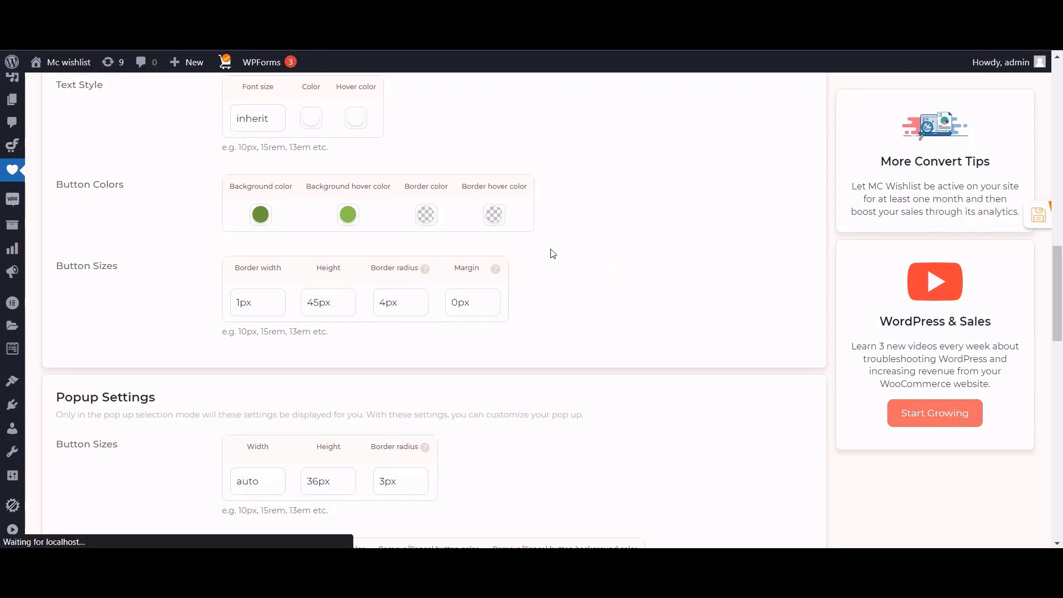
scroll(551, 252, up, 3)
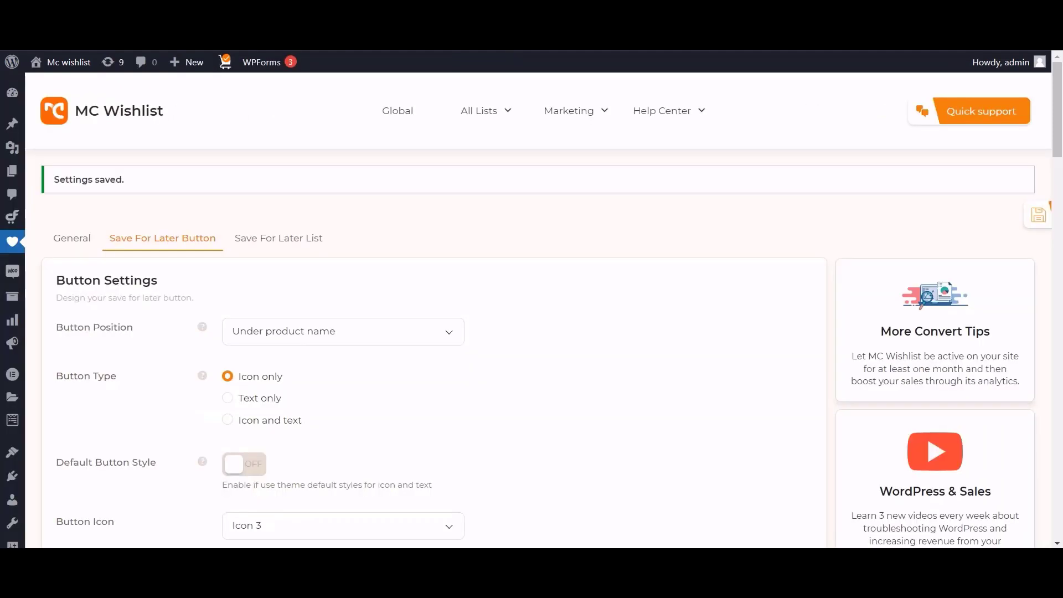
scroll(356, 259, down, 3)
scroll(356, 259, down, 9)
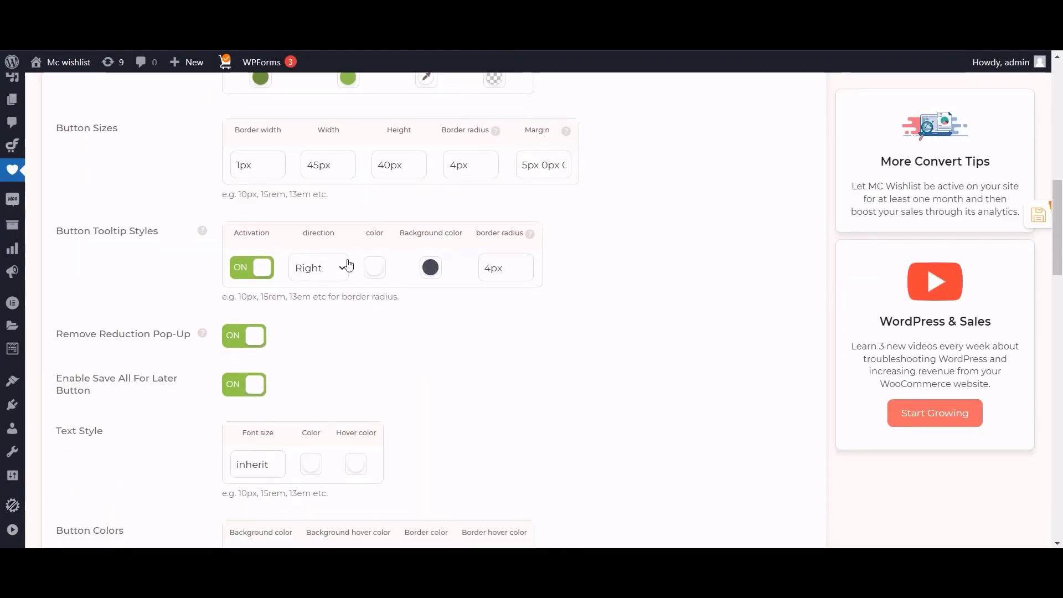
Change the Save All For Later button height from 45px to 49px and save.
scroll(338, 243, up, 1)
scroll(339, 296, down, 5)
scroll(332, 304, down, 2)
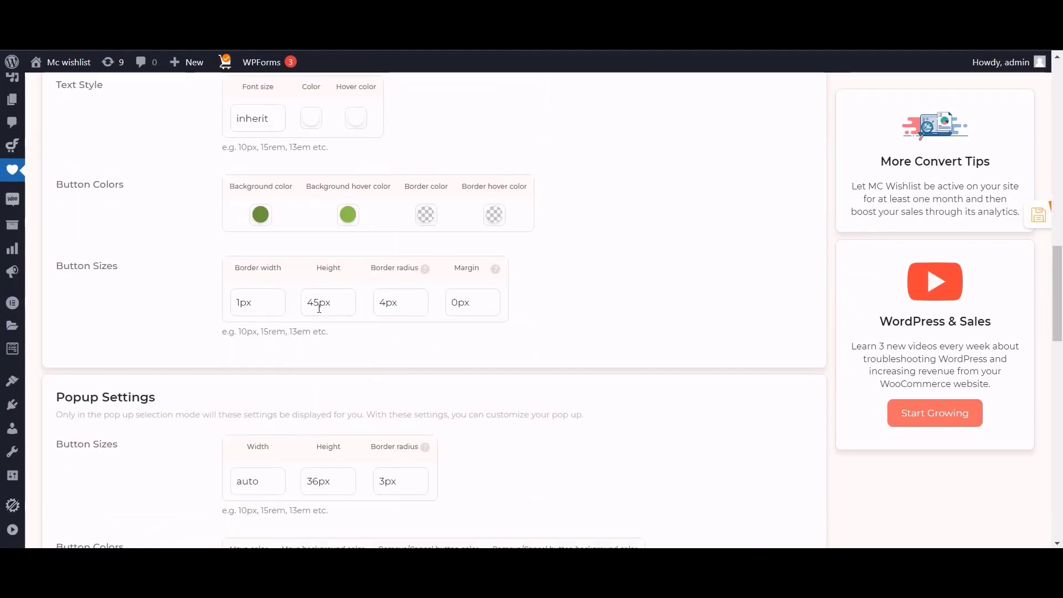
click(319, 308)
drag(318, 311, 316, 311)
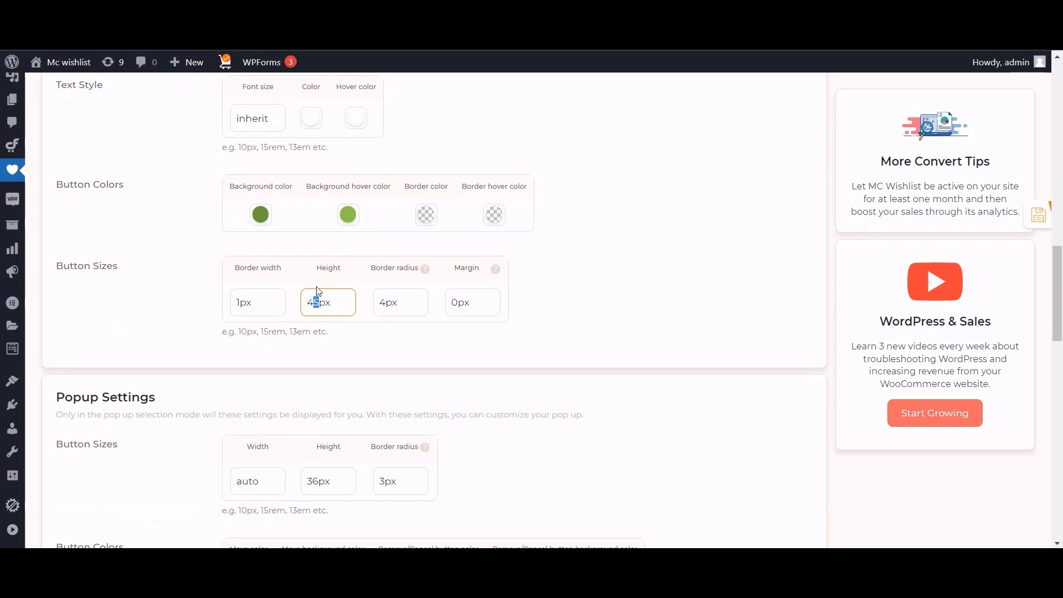
text(9)
click(1037, 213)
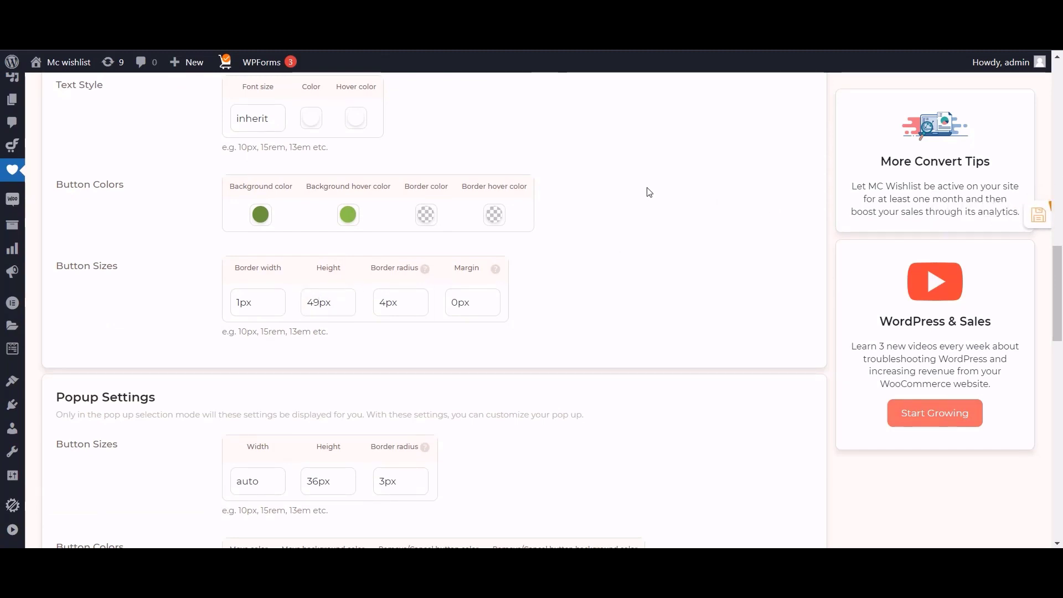
scroll(649, 192, up, 4)
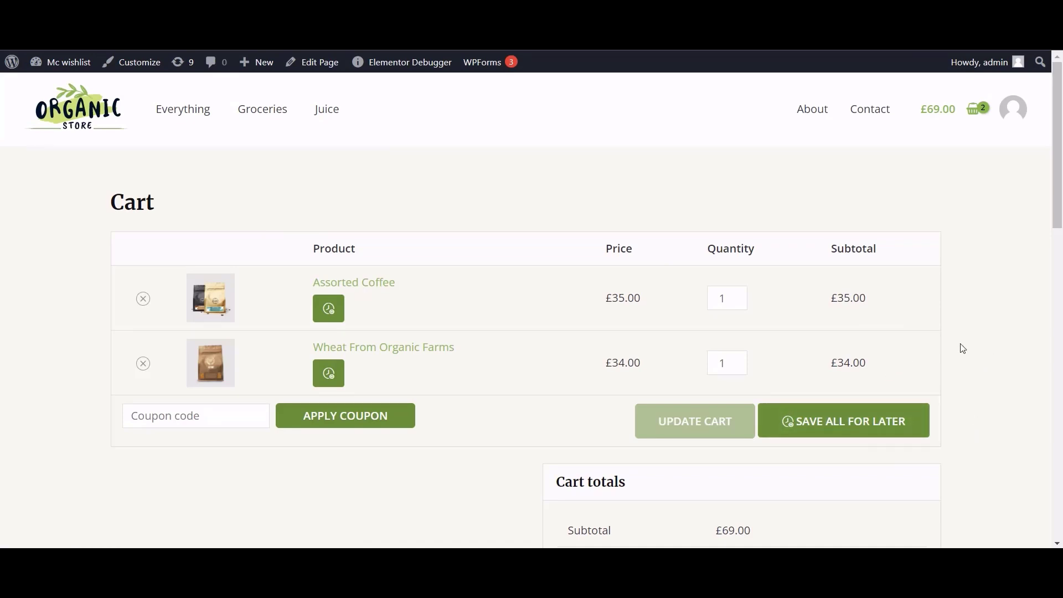
Use SAVE ALL FOR LATER on the cart and confirm with YES, SAVE FOR LATER.
click(893, 422)
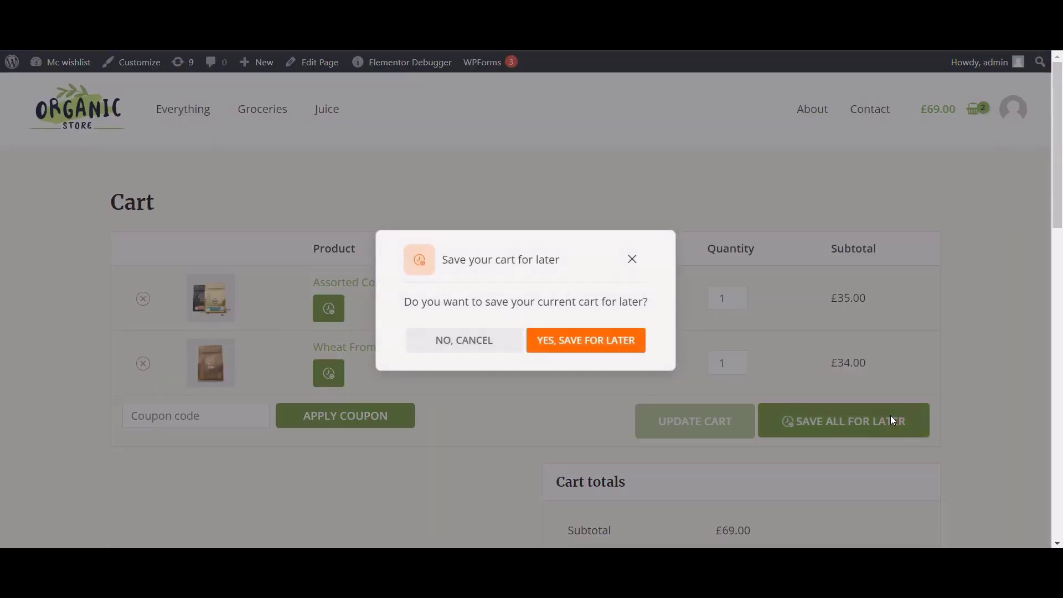
click(587, 339)
scroll(336, 304, down, 4)
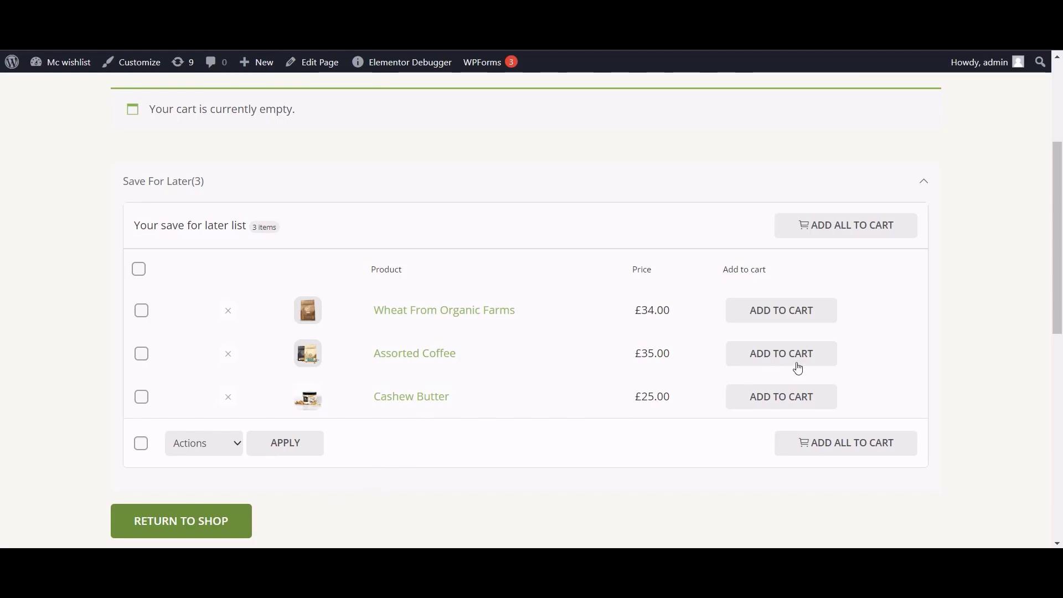
scroll(699, 238, up, 2)
scroll(693, 241, down, 2)
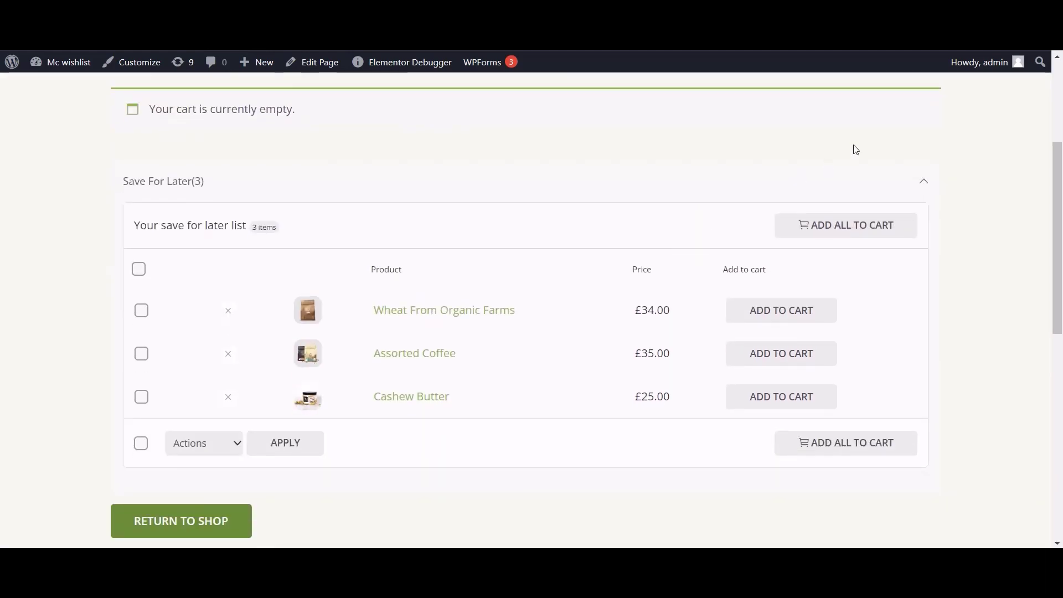